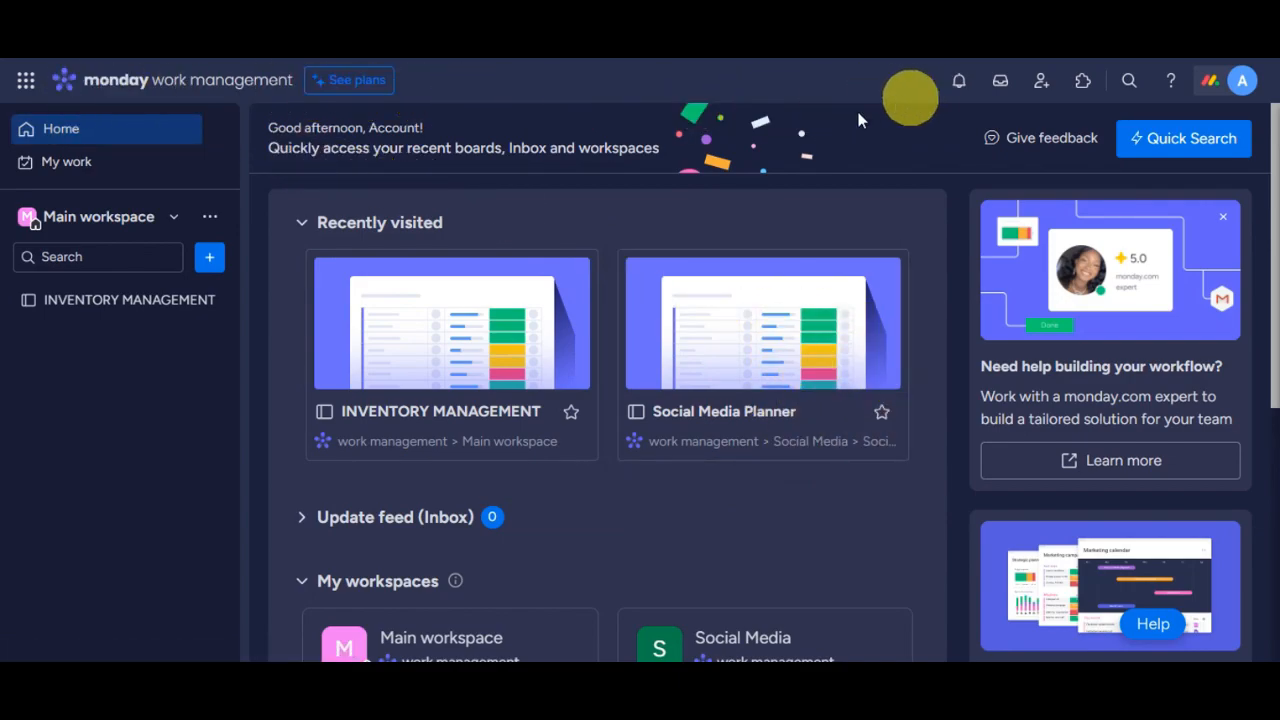
Step: Review the pricing and included features of the Basic, Standard, Pro and Enterprise plans
click(371, 82)
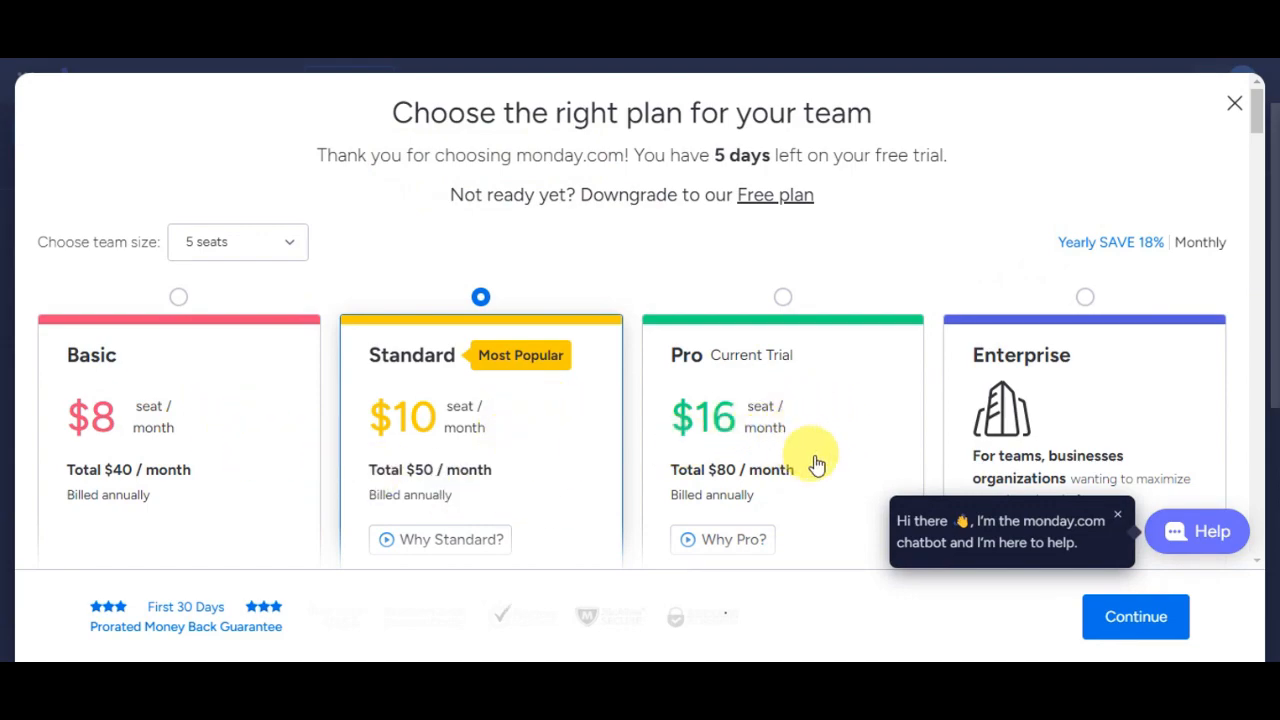
scroll(1013, 445, down, 3)
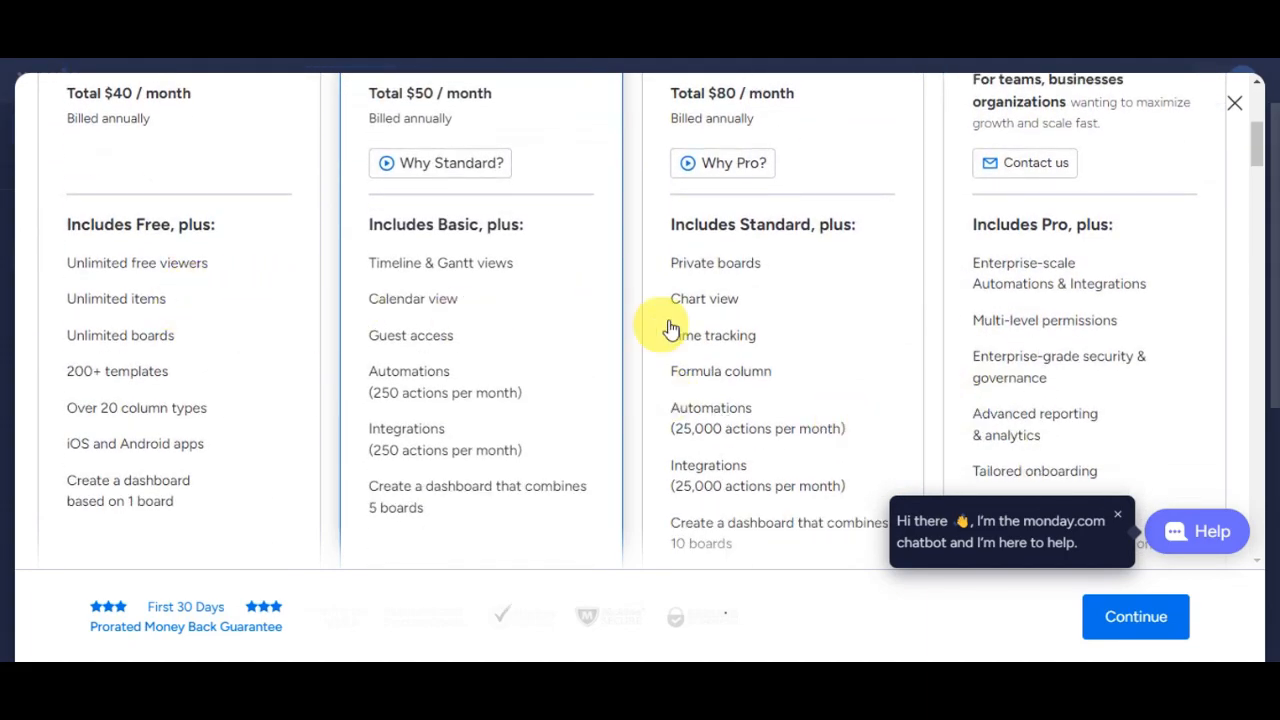
scroll(1125, 370, down, 3)
scroll(1128, 366, up, 5)
scroll(1136, 369, up, 1)
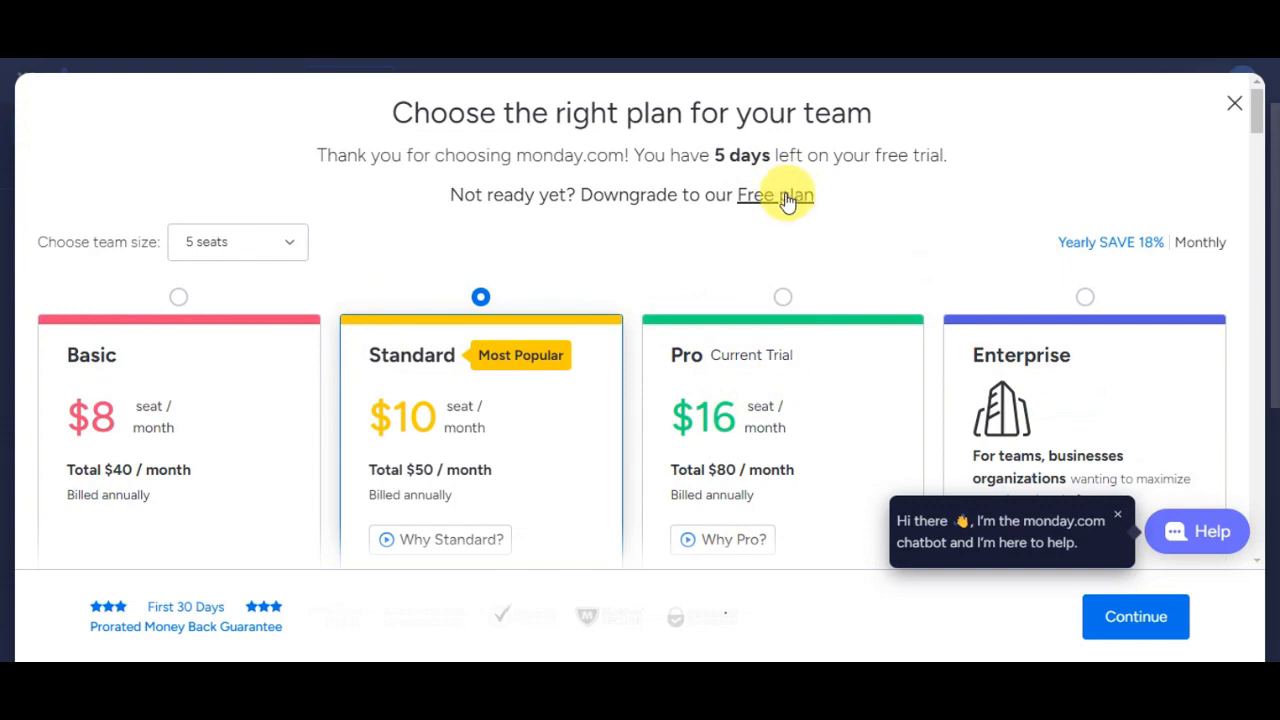
scroll(820, 255, down, 2)
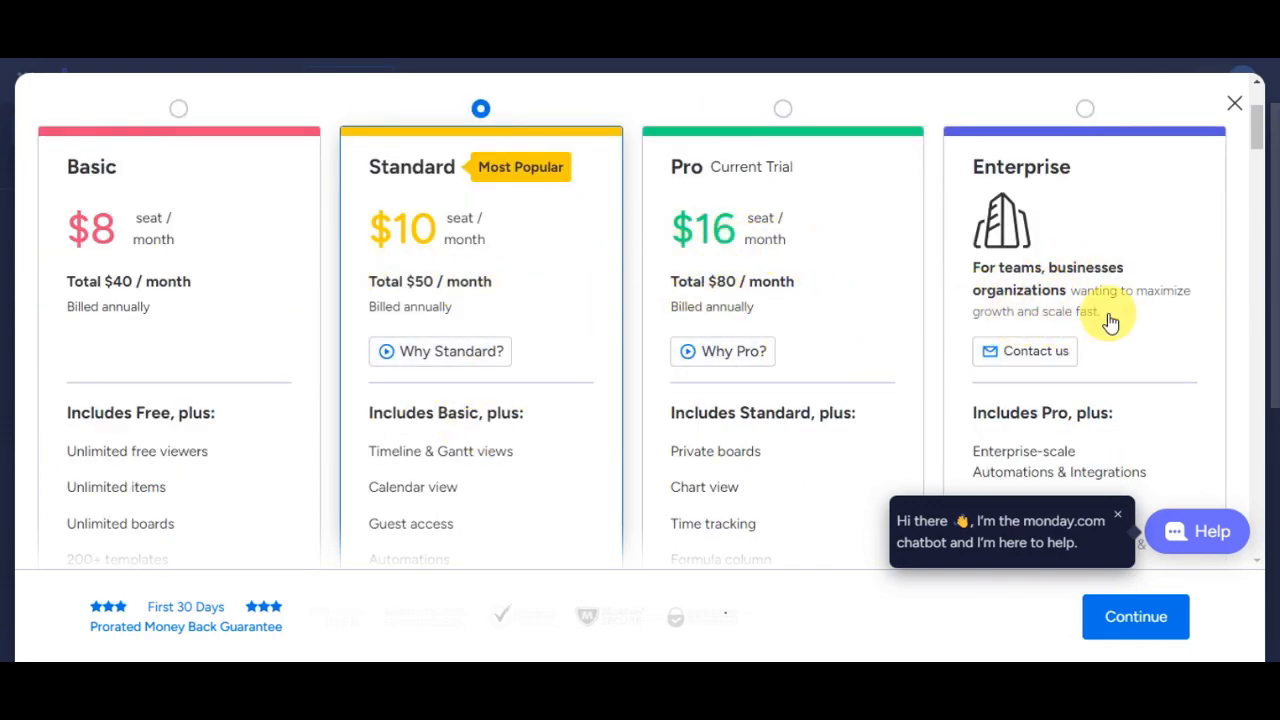
click(1234, 108)
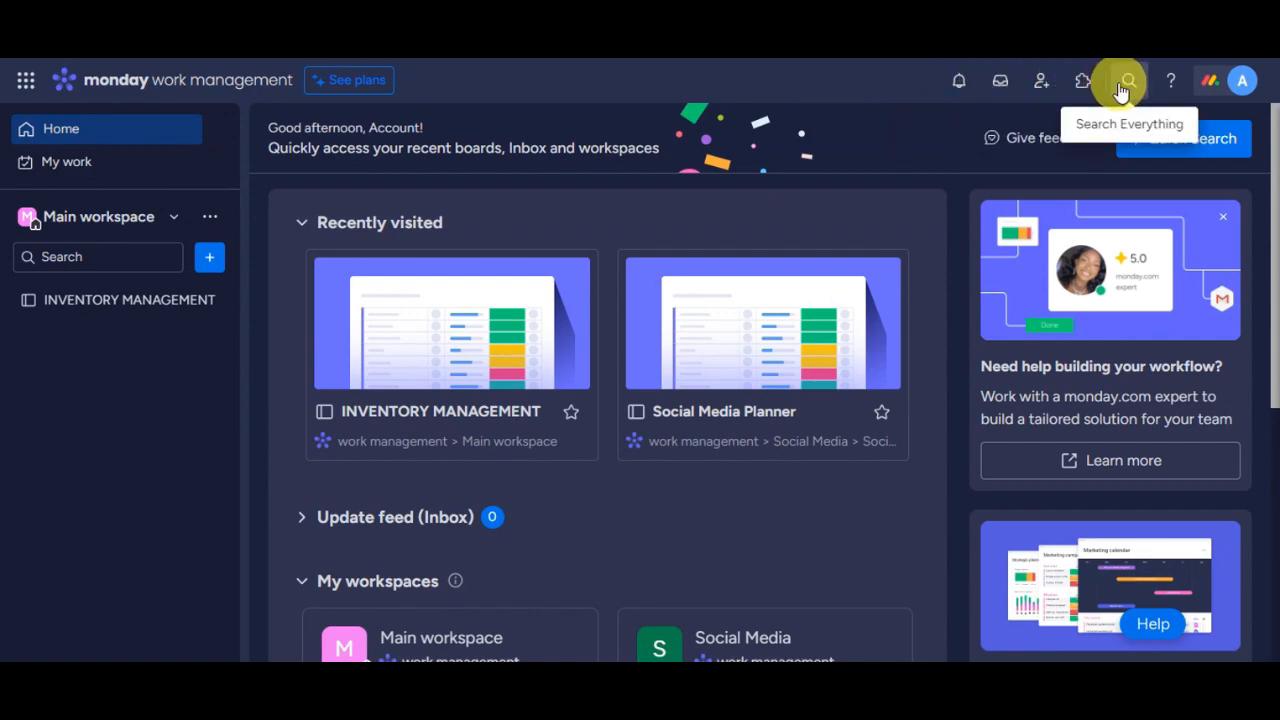
Step: Examine the account options and the available working statuses, including Do not disturb
click(1242, 86)
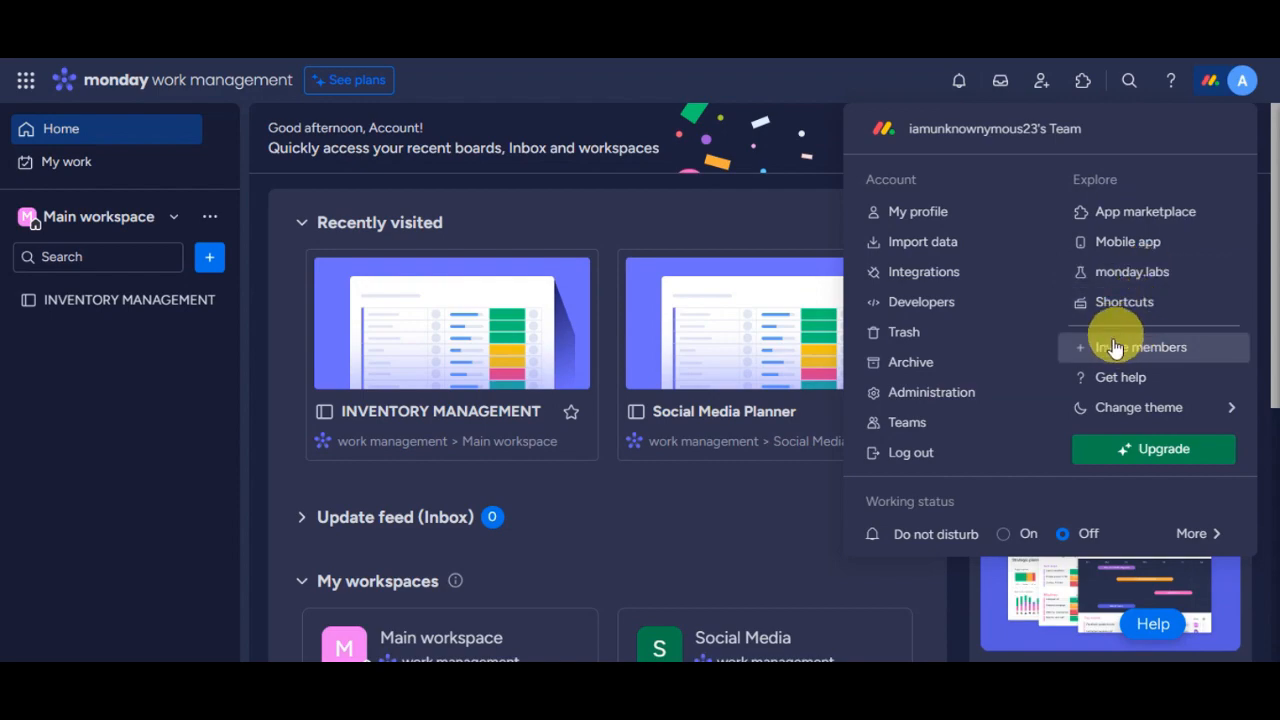
mouse_move(1110, 405)
click(1186, 534)
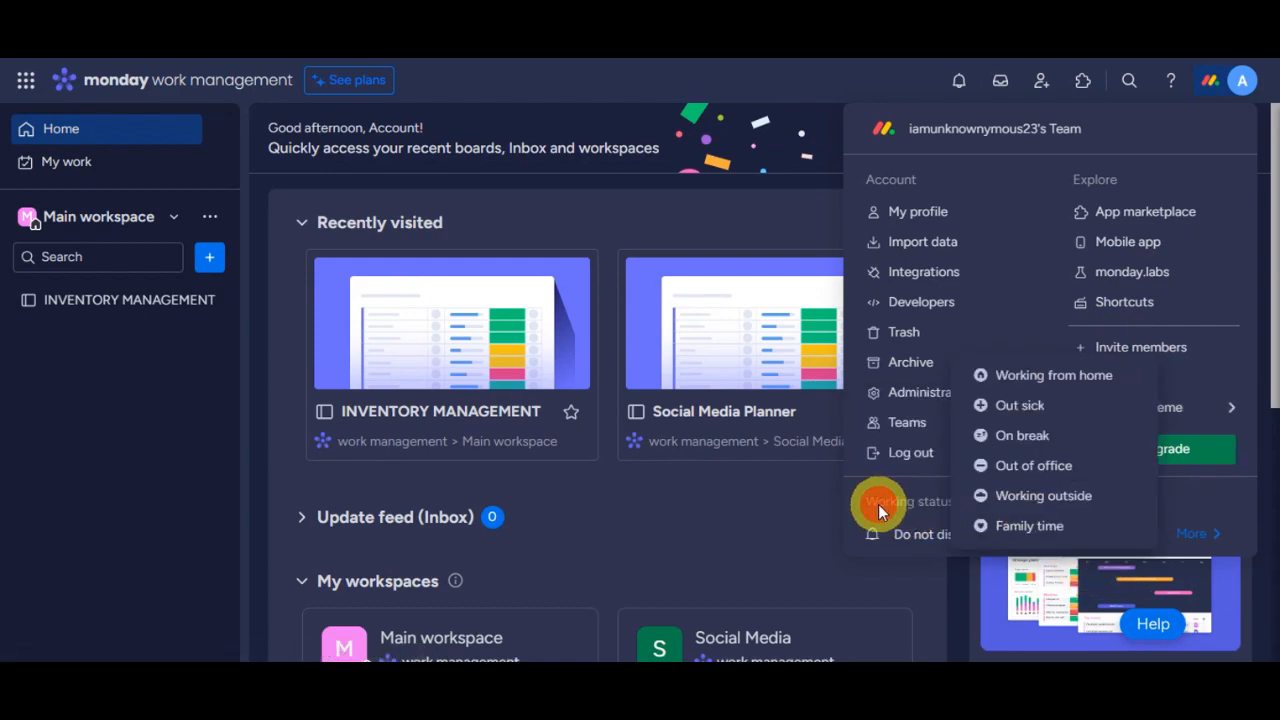
click(808, 533)
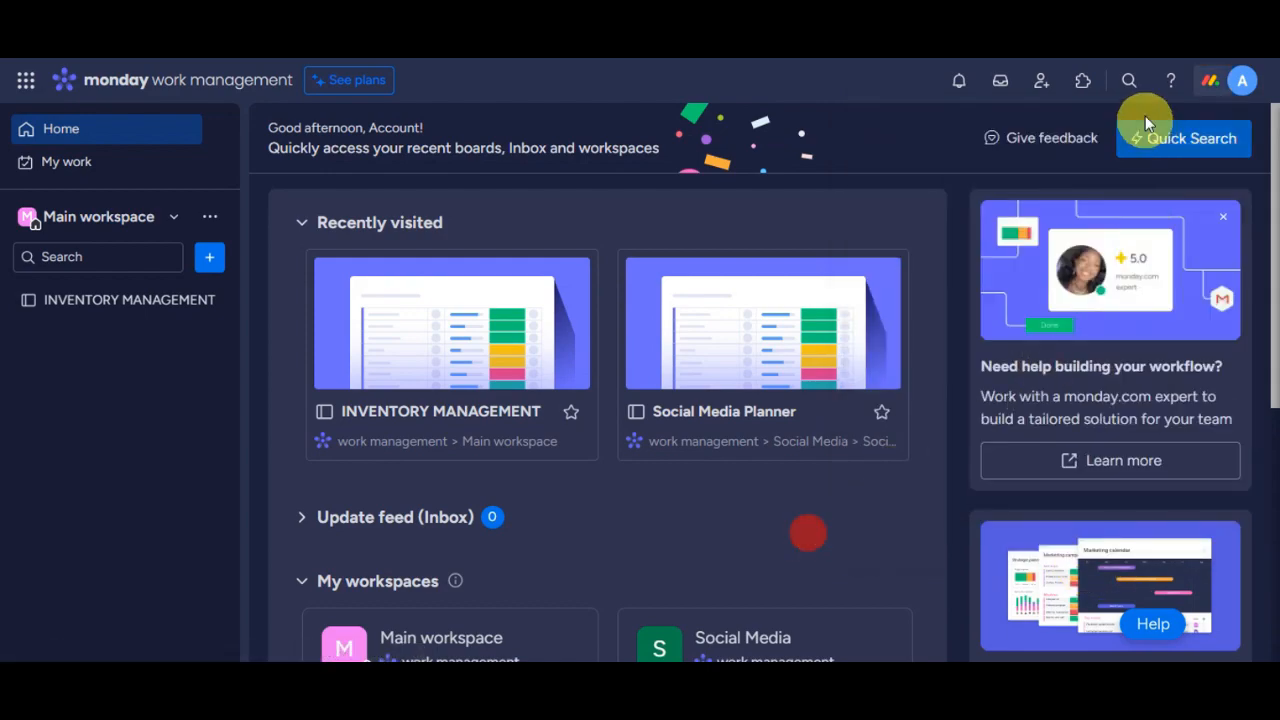
click(1240, 80)
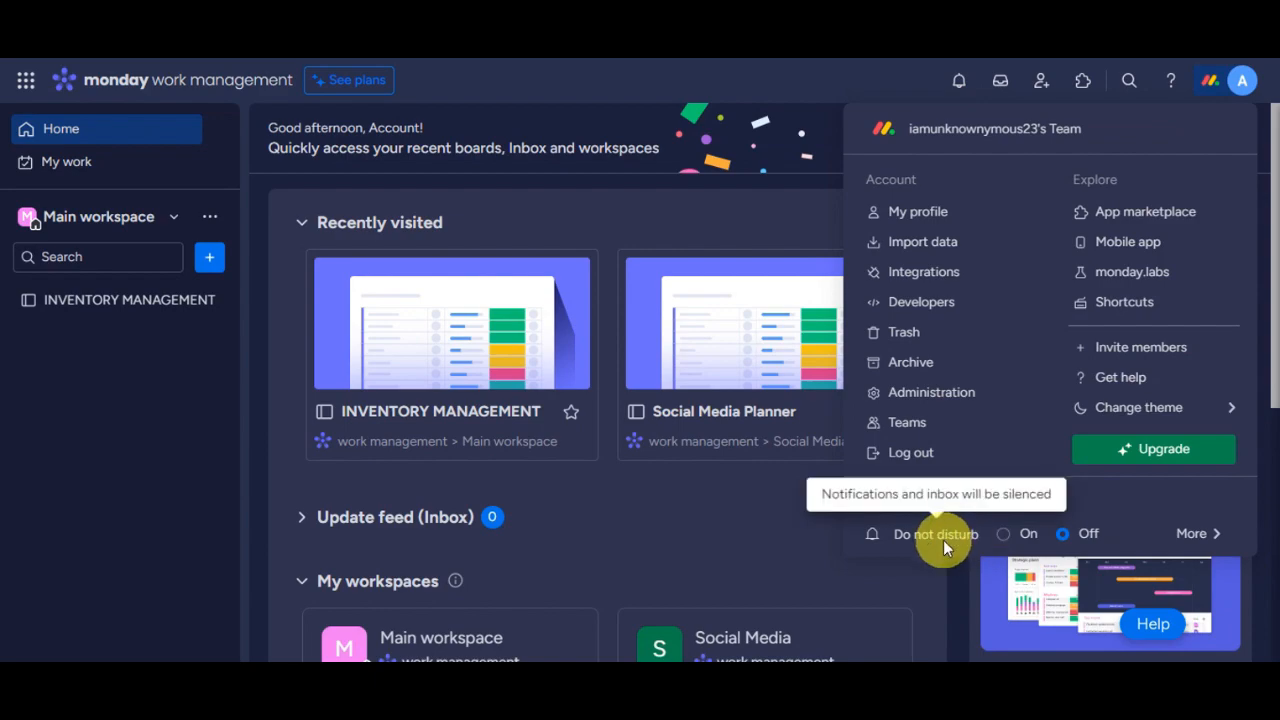
click(800, 518)
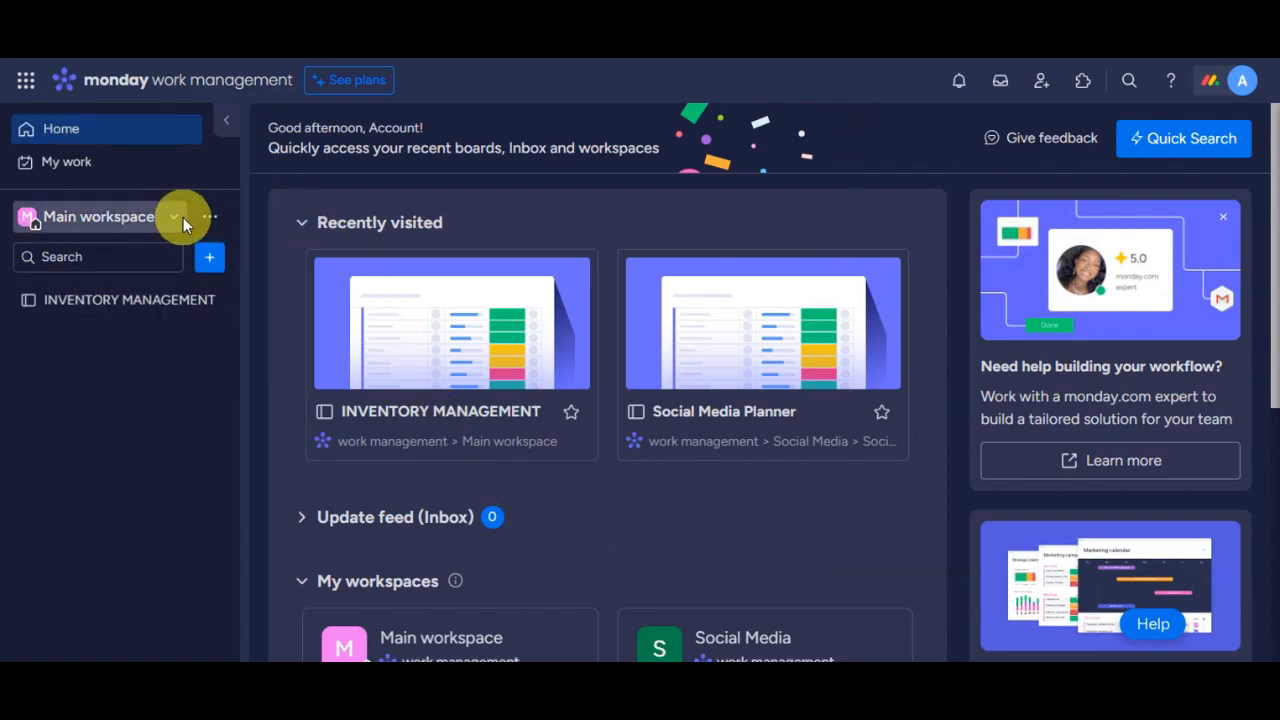
Step: Visit My work, dismissing its welcome message, and go to the Main workspace overview
click(120, 162)
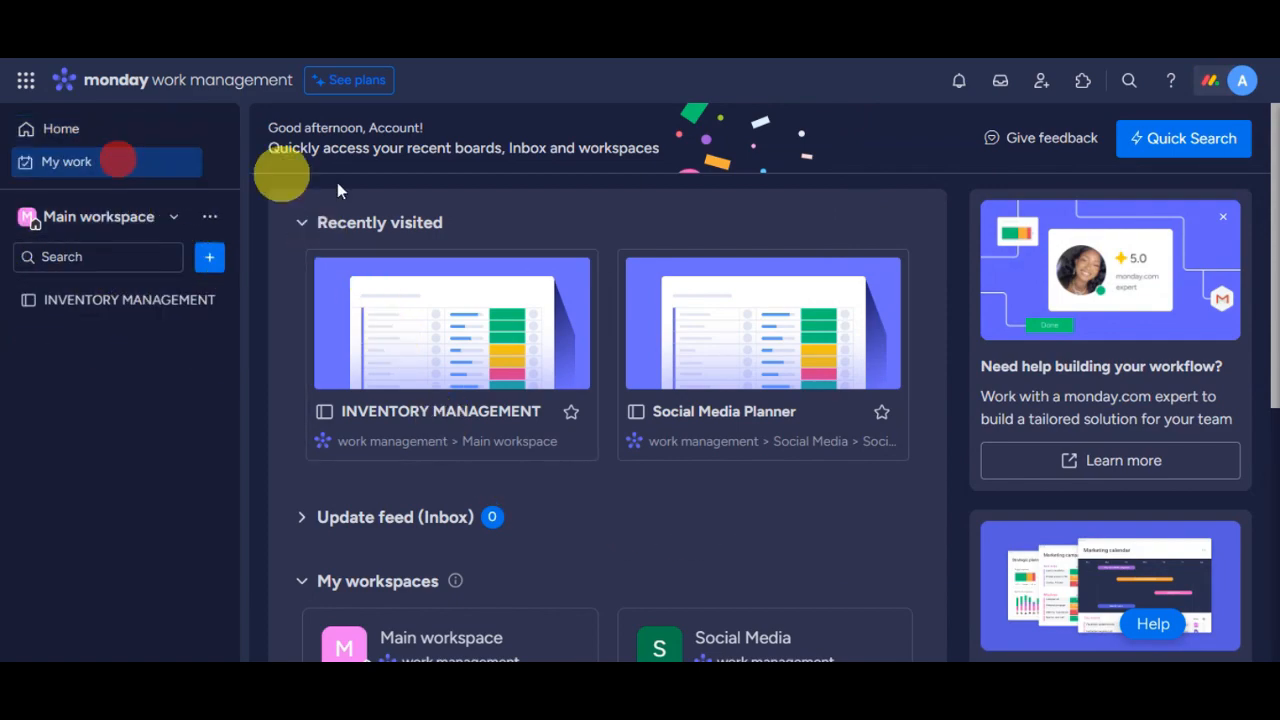
click(174, 227)
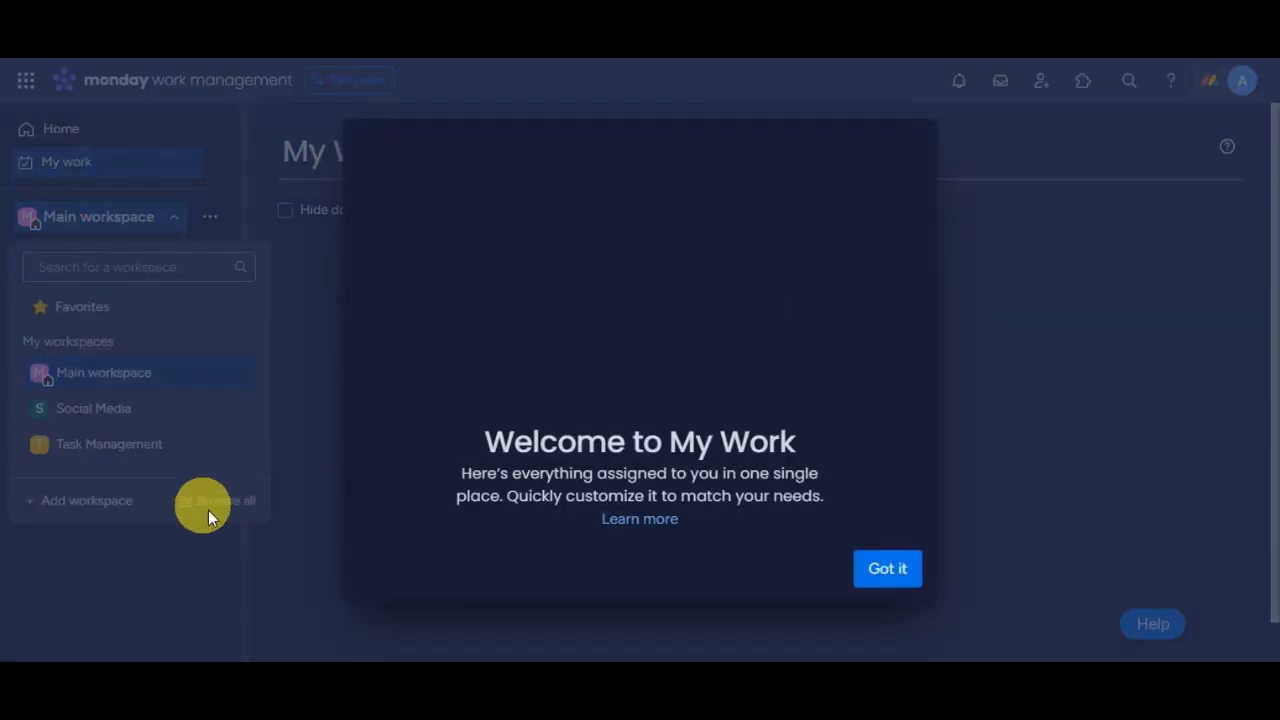
click(887, 565)
click(116, 226)
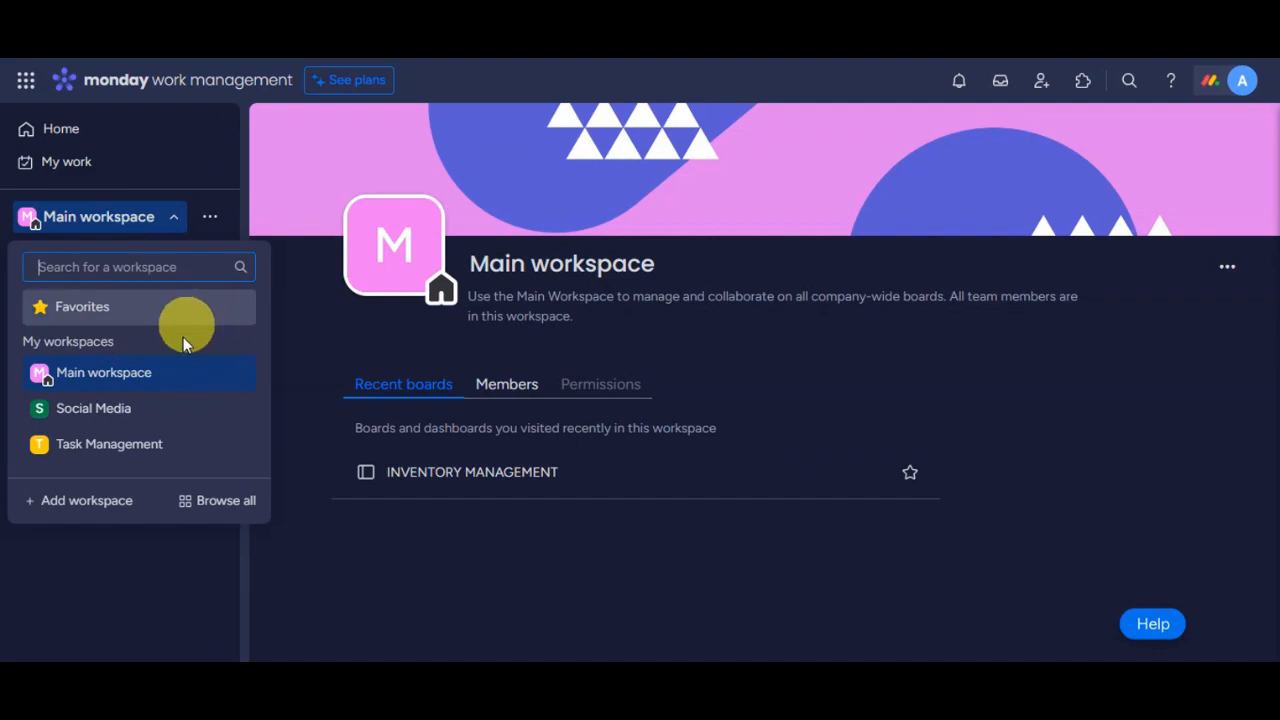
click(143, 220)
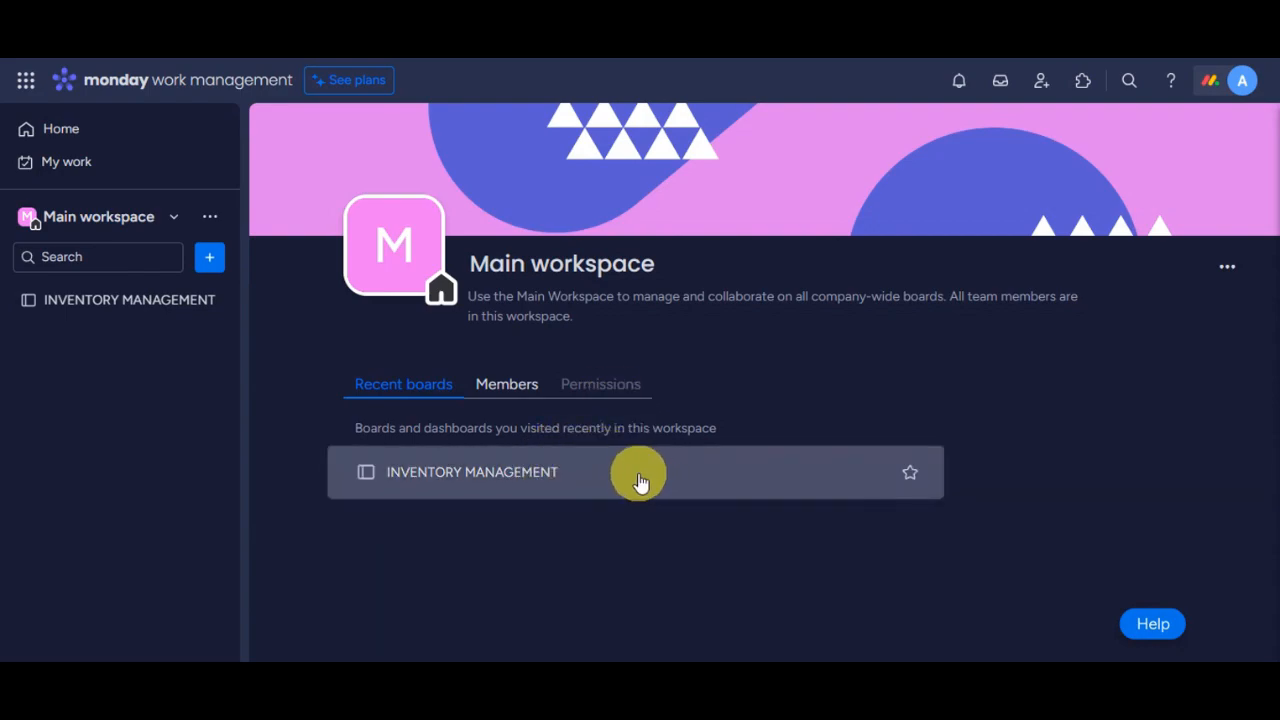
Step: Check the management options of the Main workspace and open its INVENTORY MANAGEMENT board
click(1227, 267)
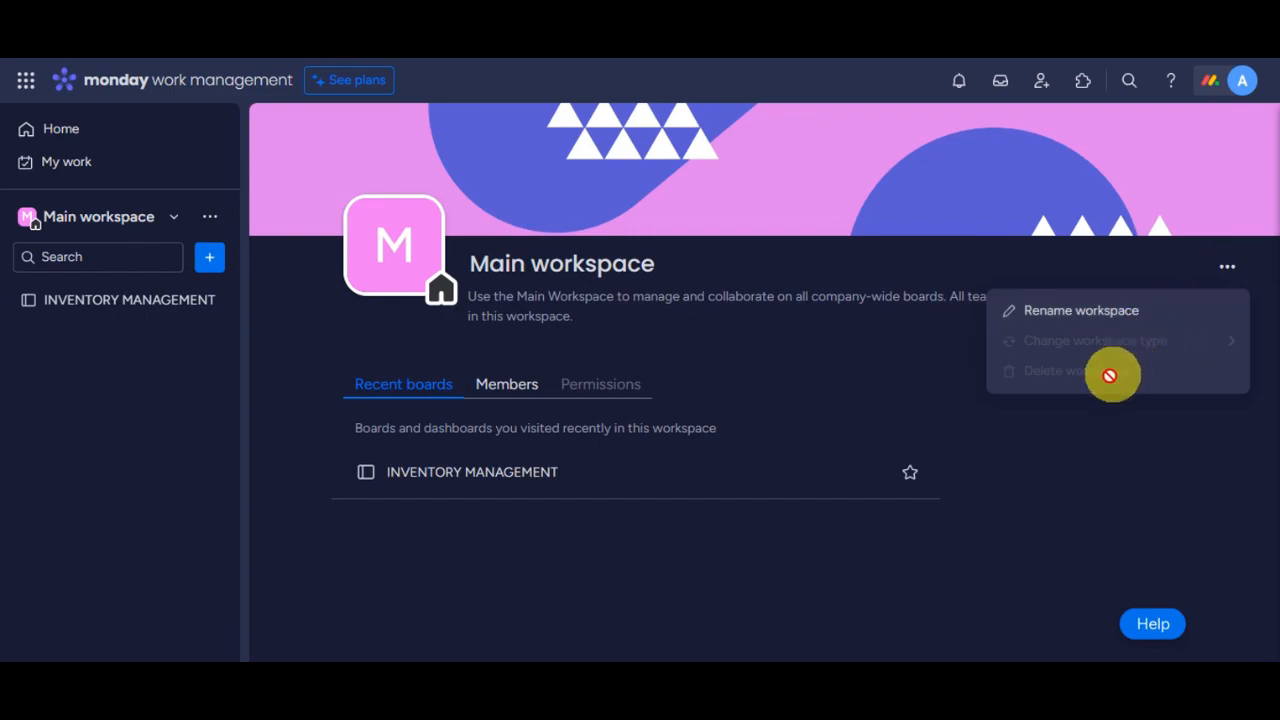
click(1232, 268)
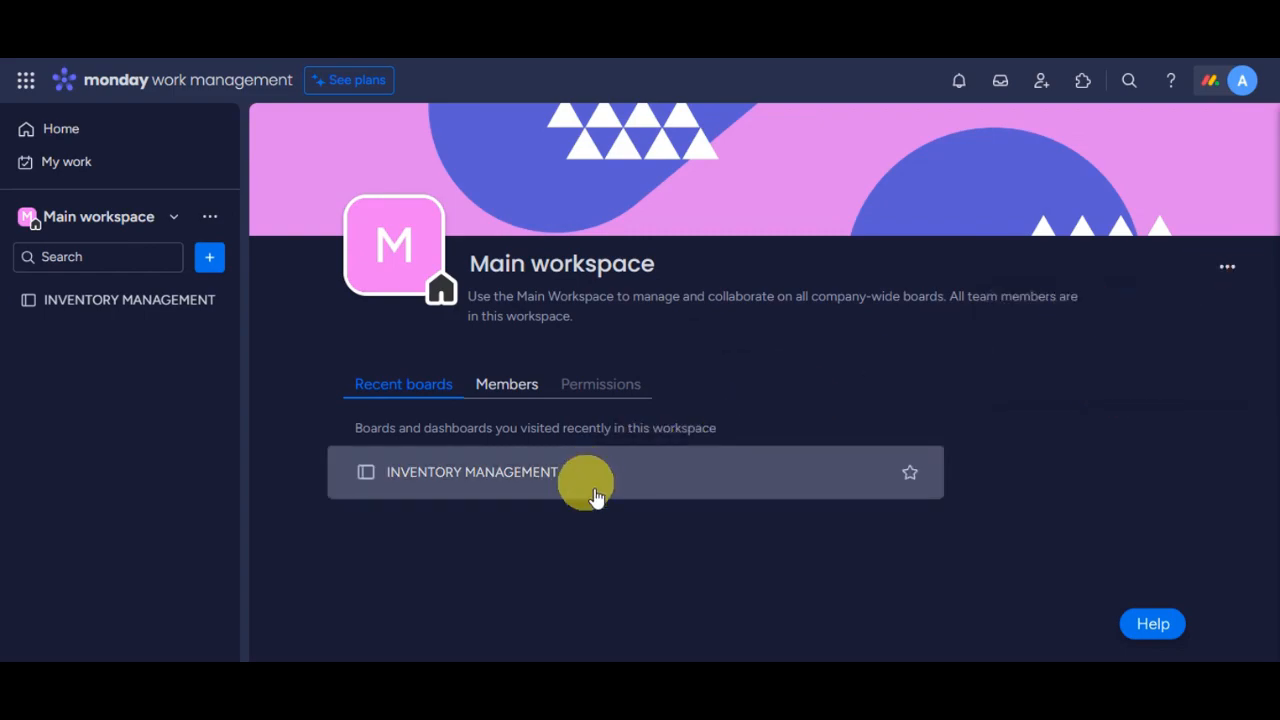
click(620, 472)
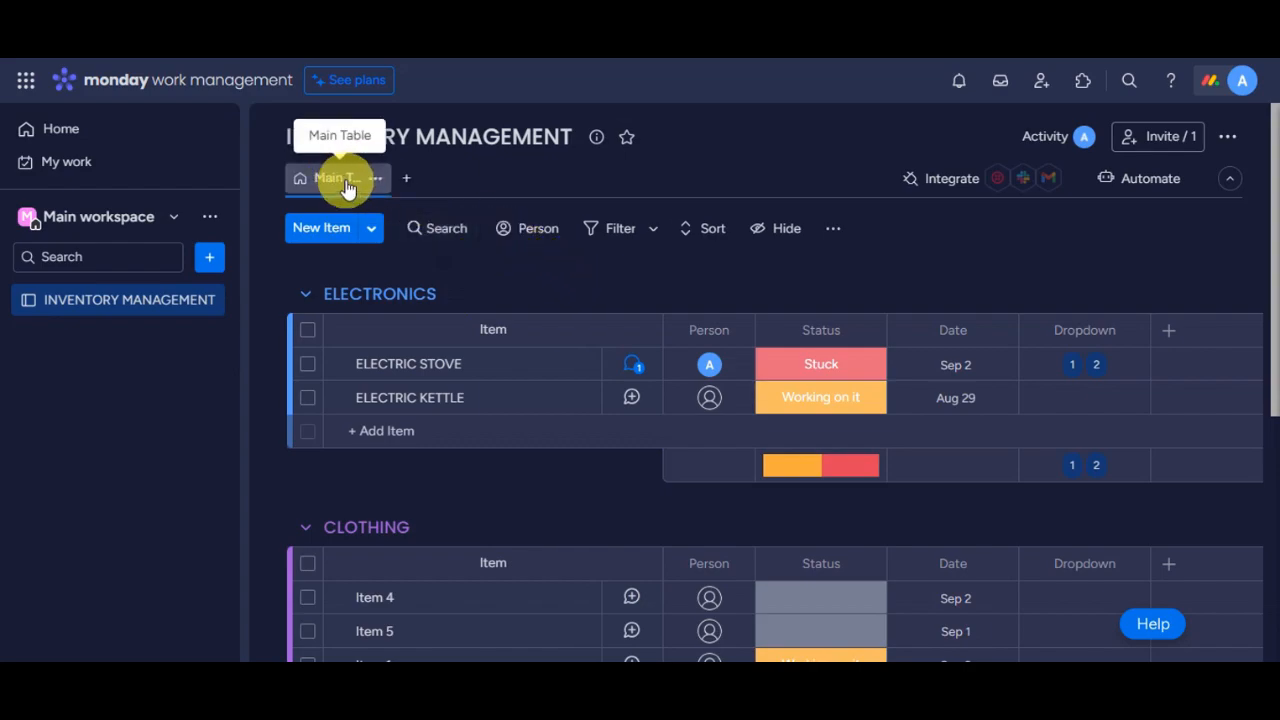
Step: Add a Calendar view to the INVENTORY MANAGEMENT board and look at its advanced filters
click(415, 178)
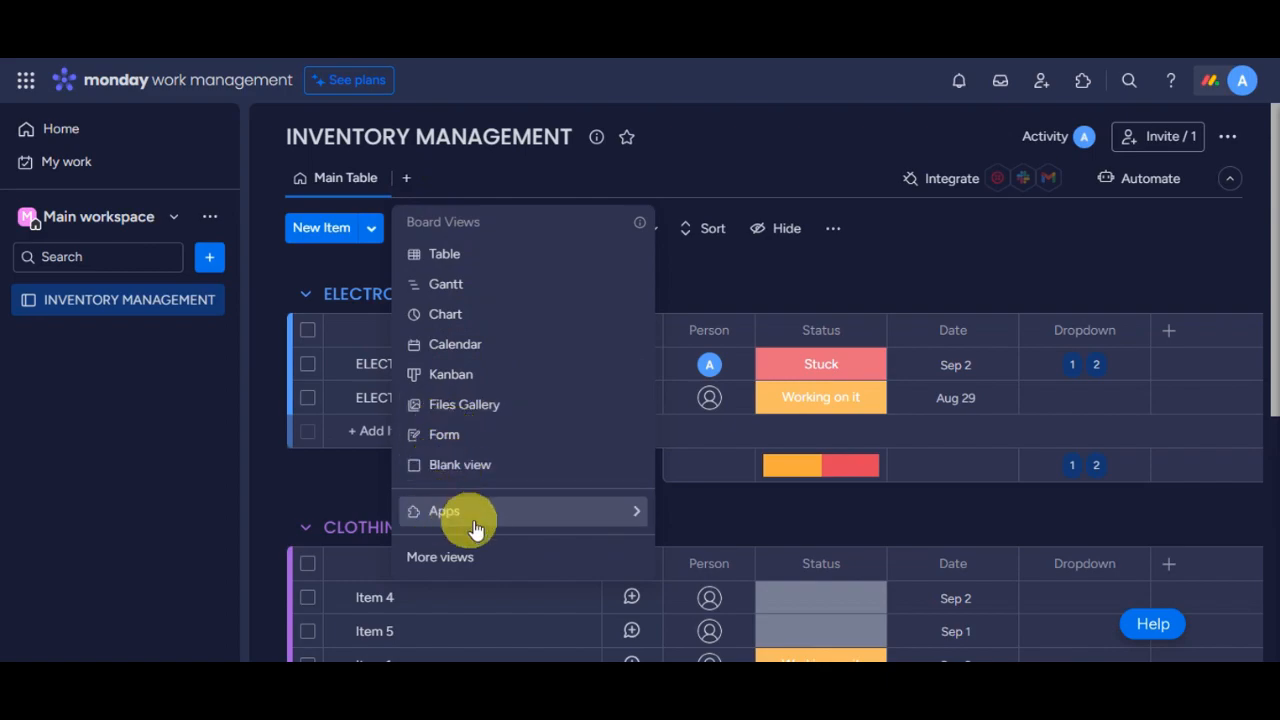
mouse_move(474, 525)
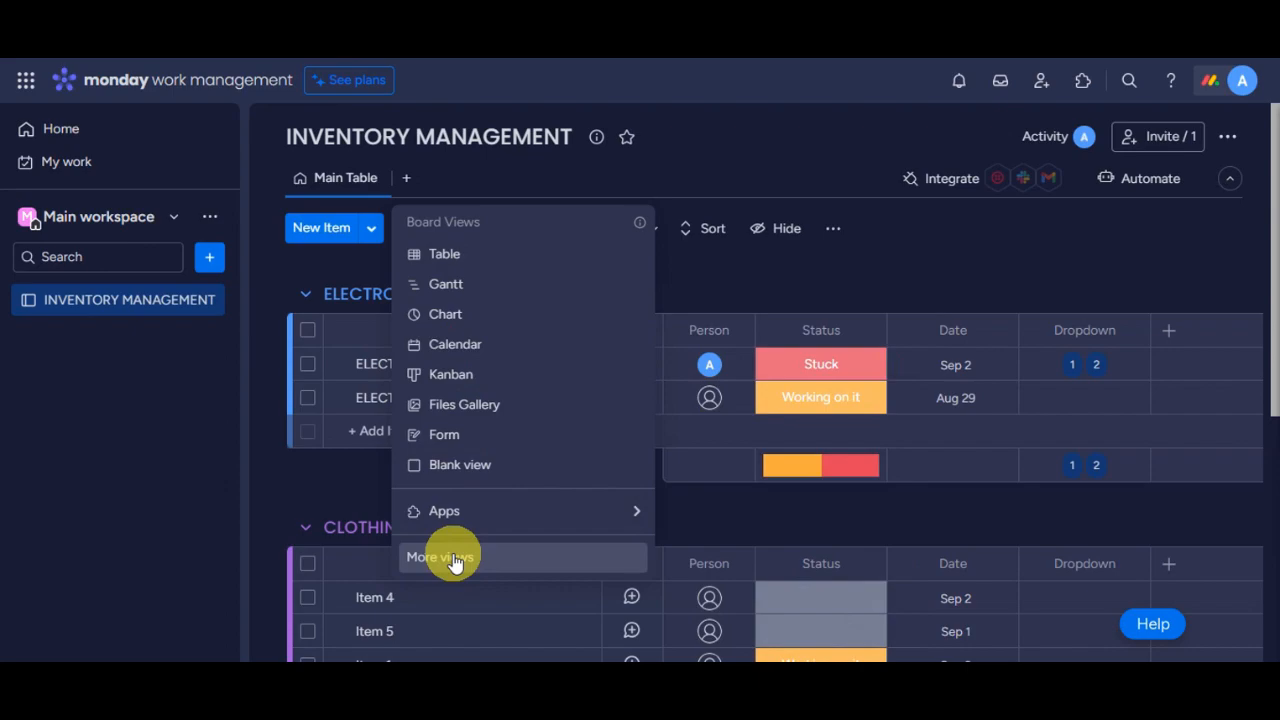
click(466, 346)
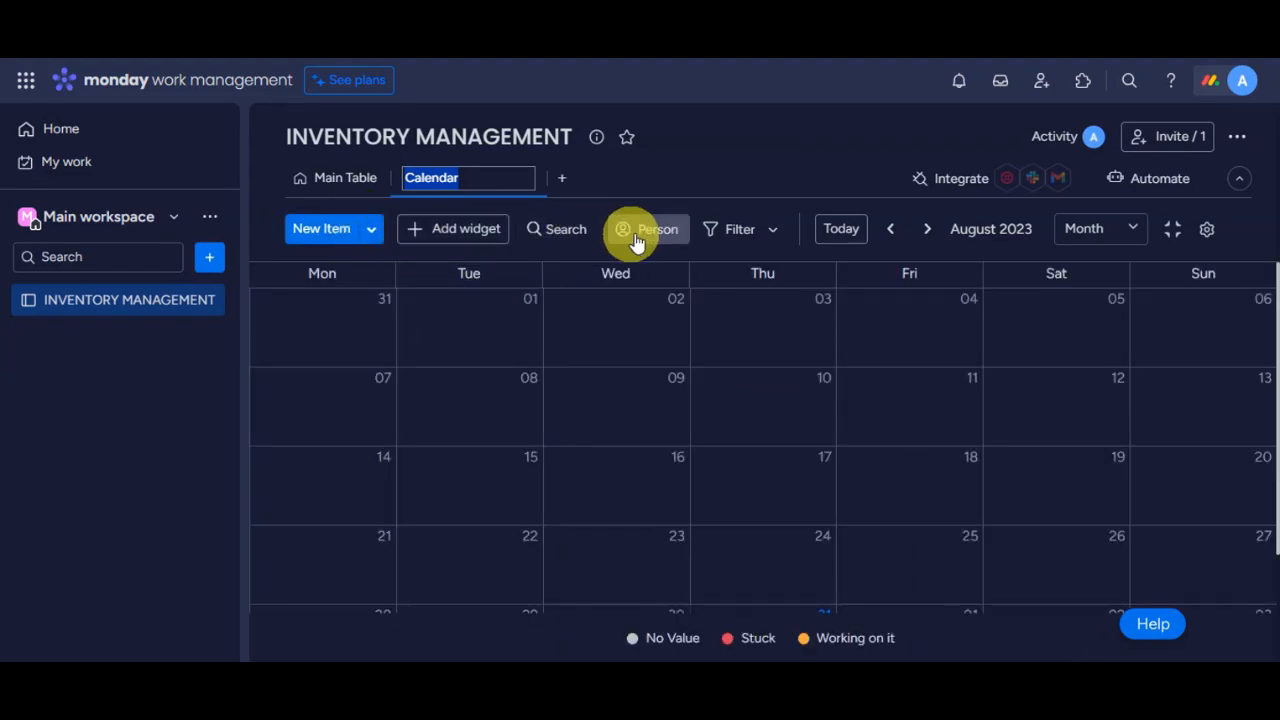
click(771, 229)
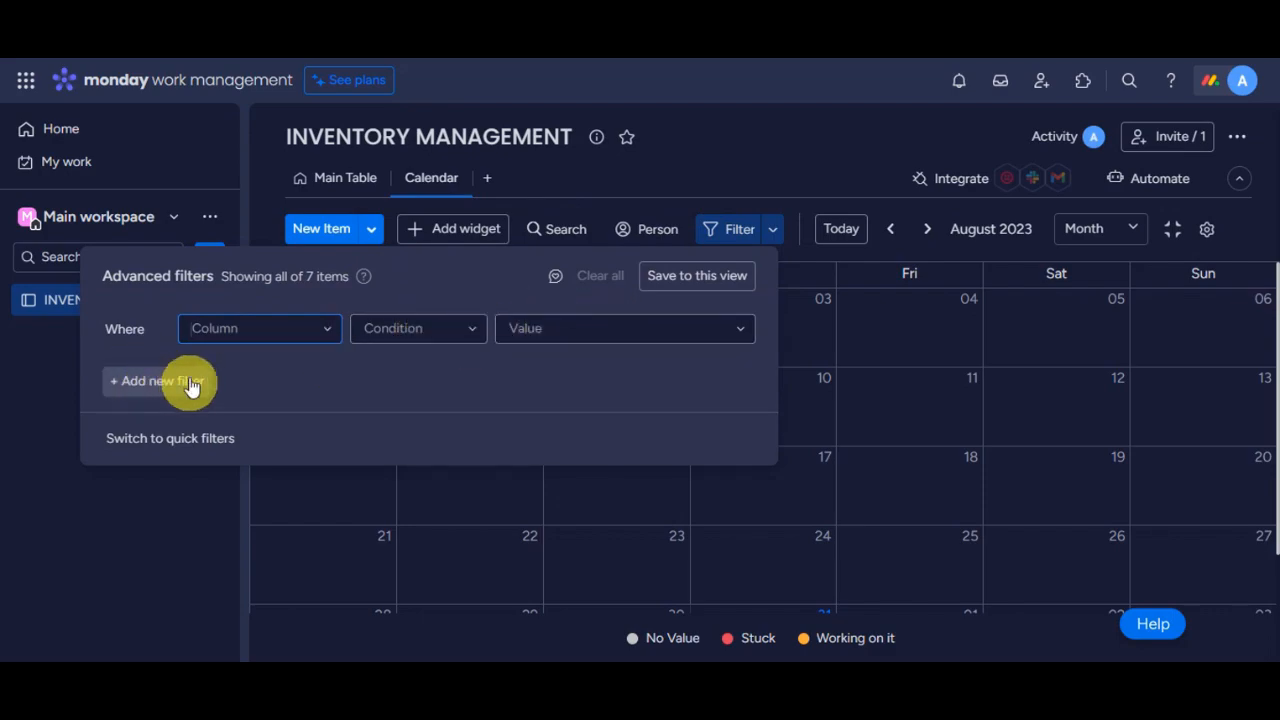
click(731, 155)
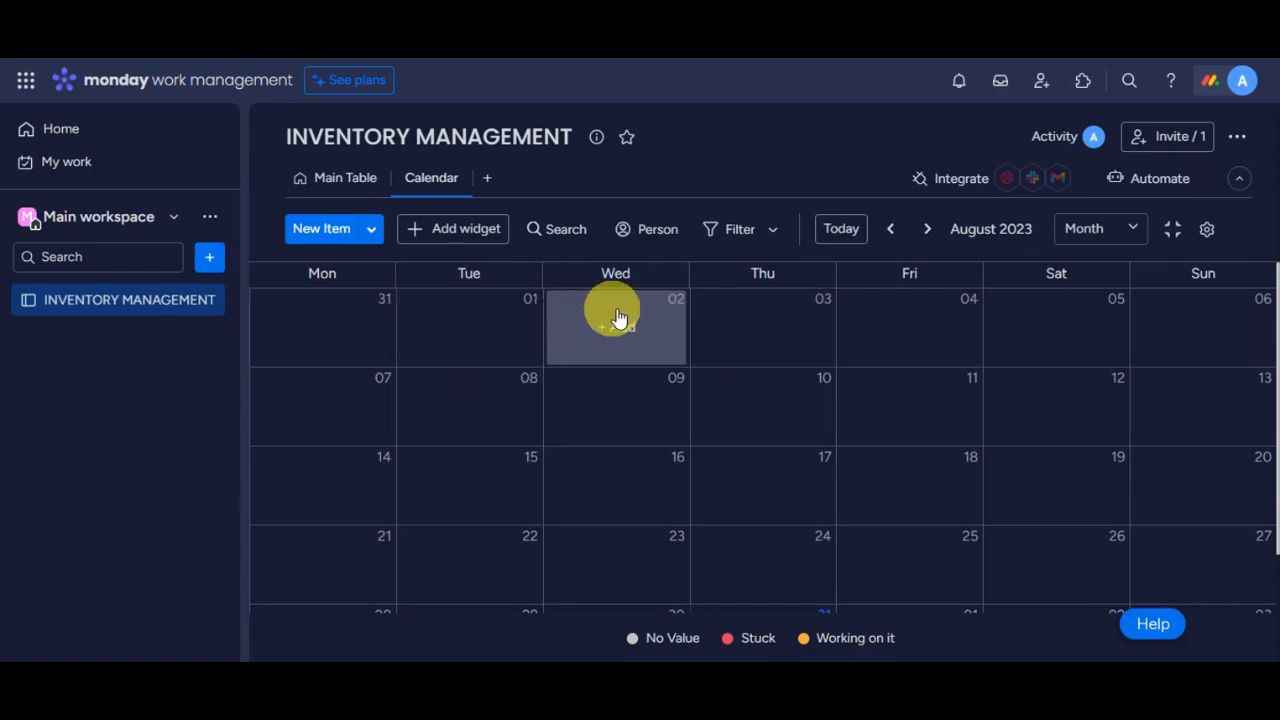
Step: Start a new calendar item on August 1 named "Exam" and assign it to the suggested account member
click(470, 333)
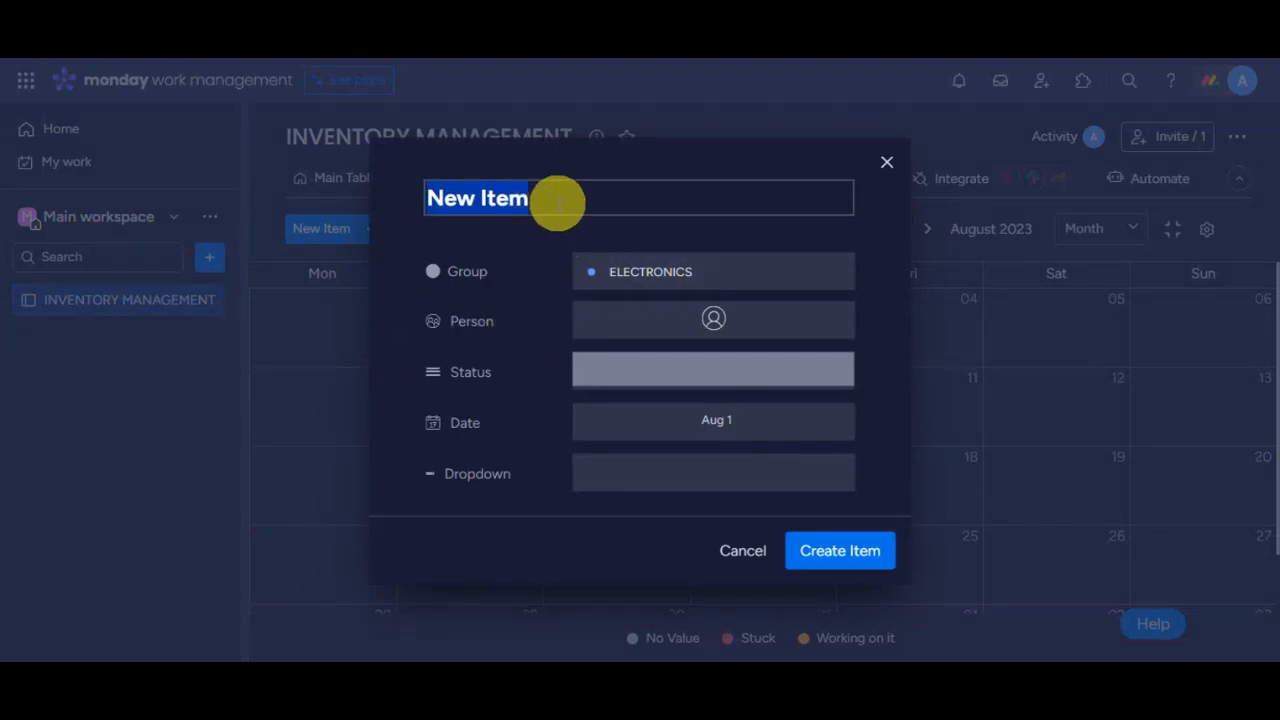
key(BackSpace)
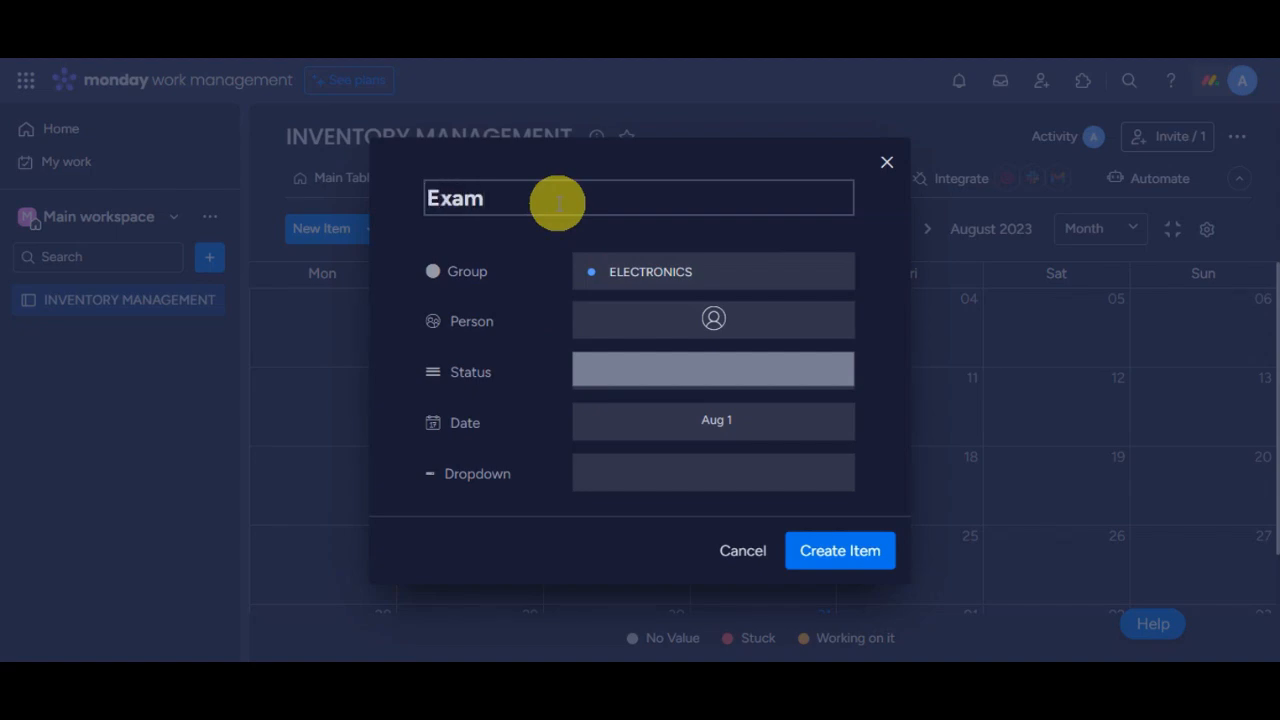
click(704, 279)
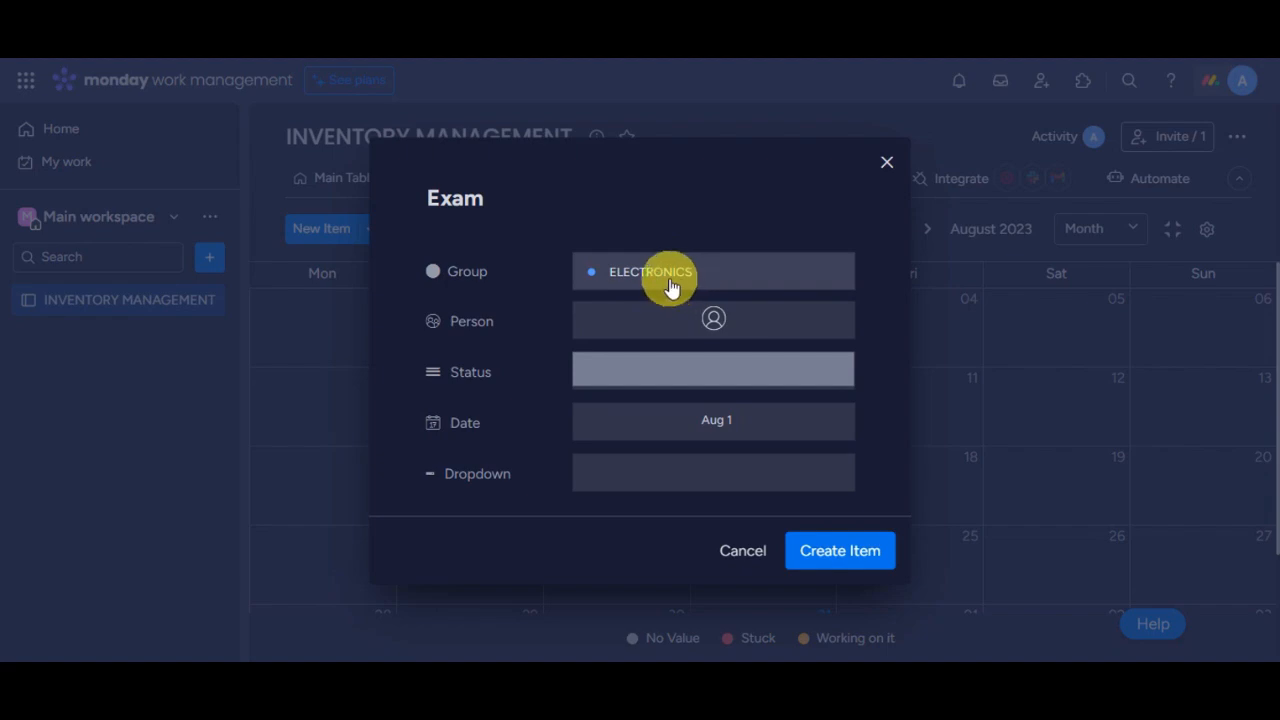
click(712, 322)
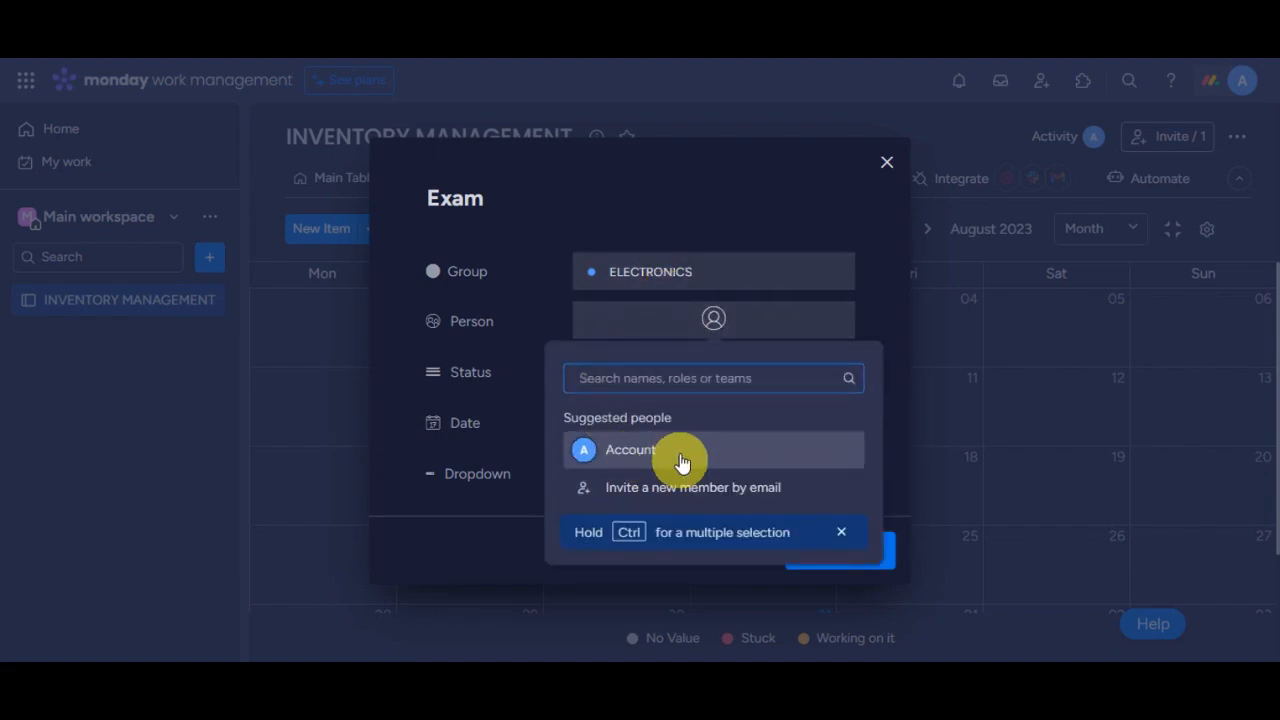
click(660, 450)
Step: Edit the item's status labels, renaming "Working on it" to "Notified"
click(668, 375)
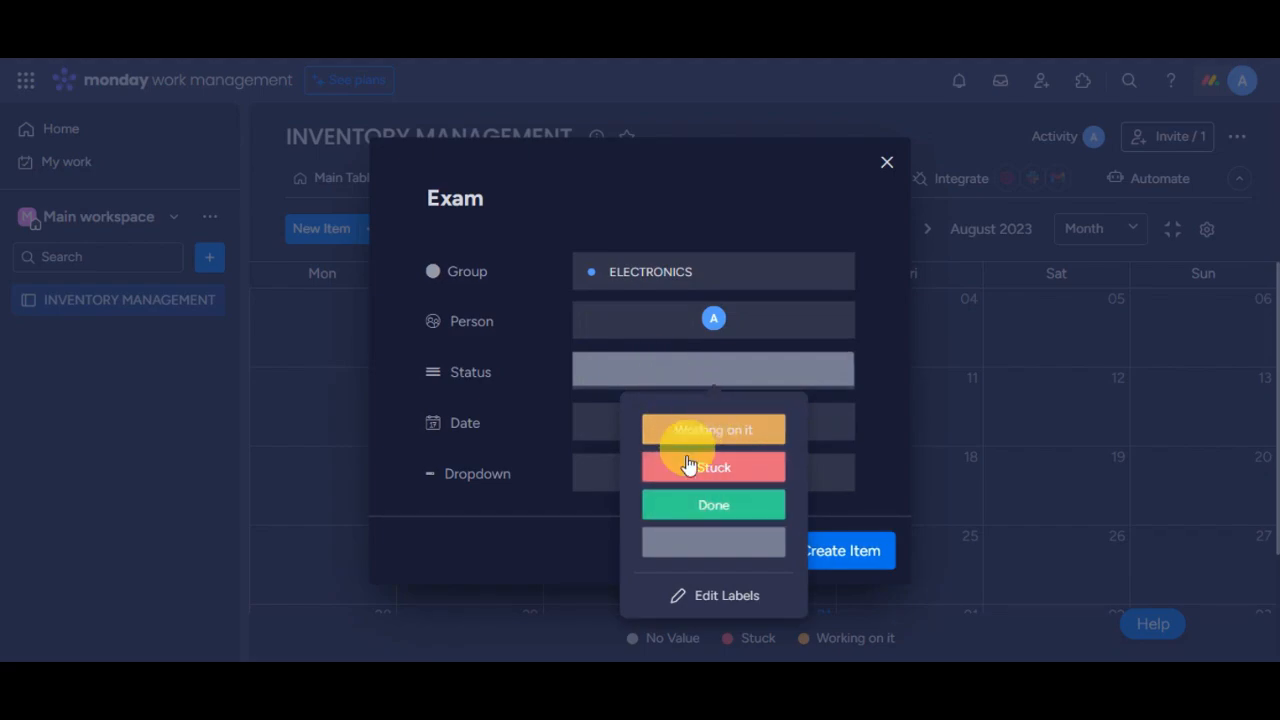
click(719, 605)
key(BackSpace)
key(BackSpace)
key(BackSpace)
key(BackSpace)
key(BackSpace)
key(BackSpace)
key(BackSpace)
key(BackSpace)
key(BackSpace)
key(BackSpace)
key(BackSpace)
key(BackSpace)
key(BackSpace)
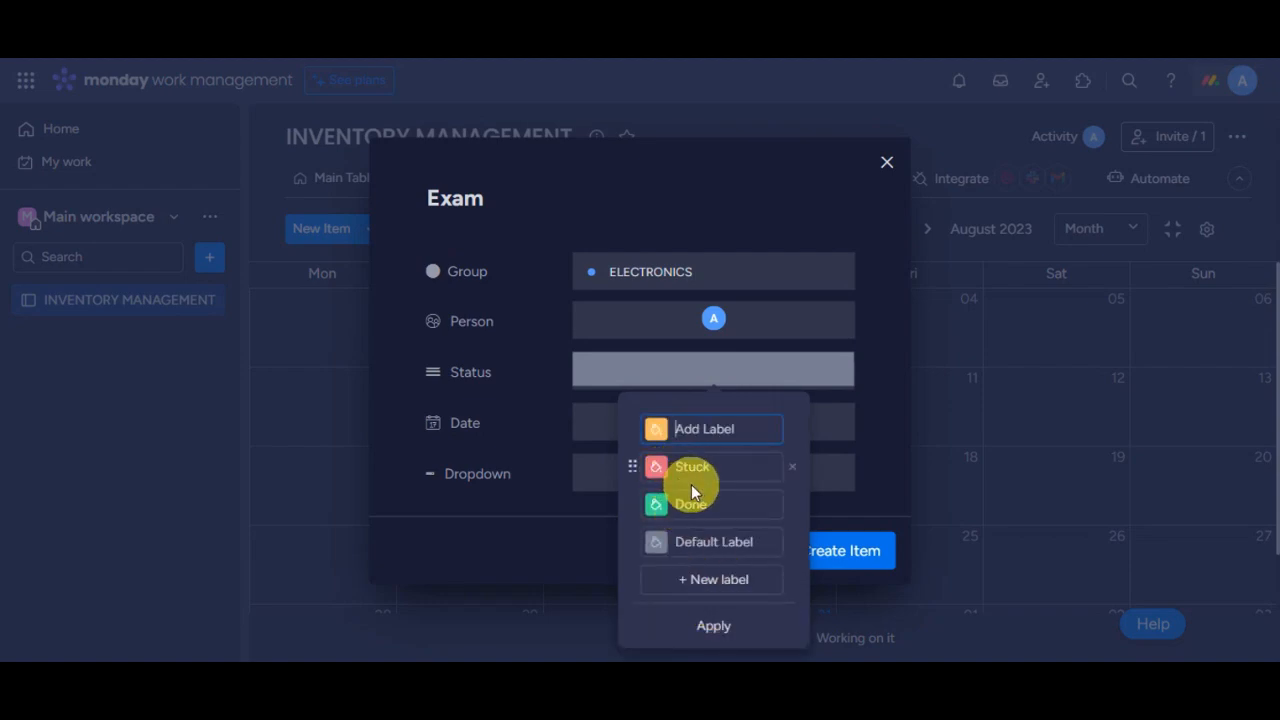
text(Notified)
Step: Rename the "Stuck" status label to "removed" and apply the label changes with an additional blank label
click(708, 467)
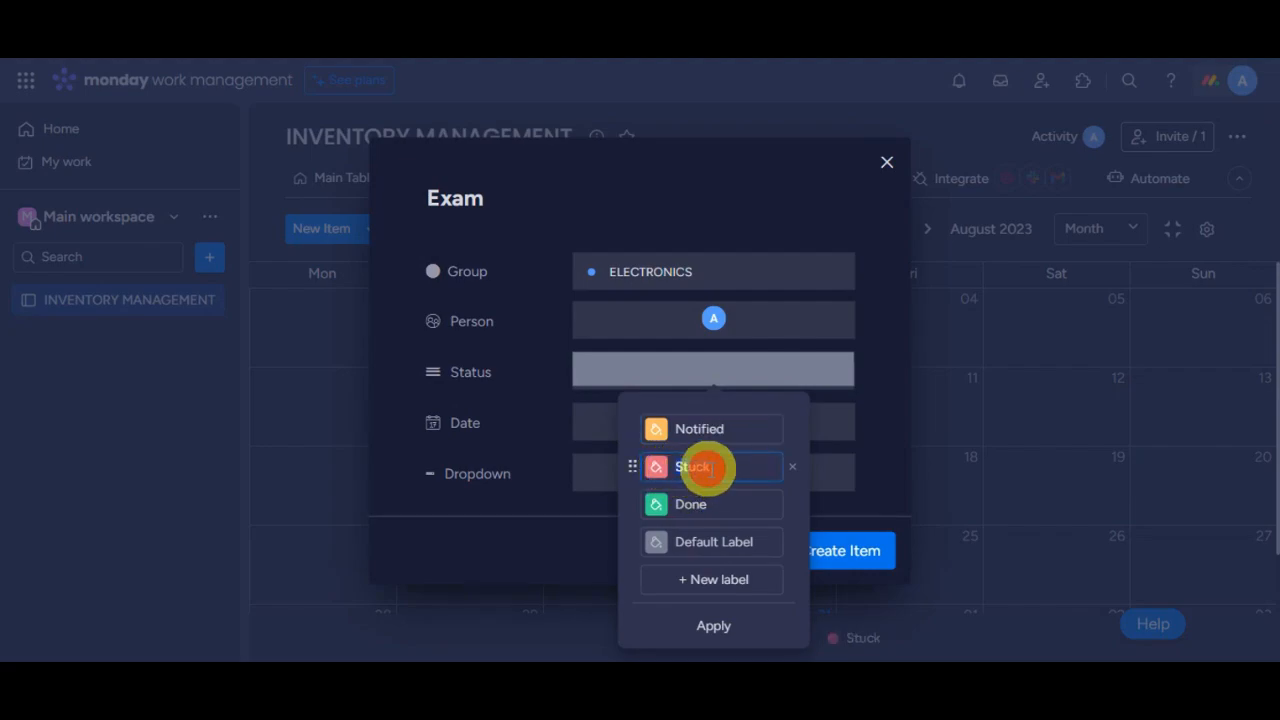
double_click(733, 470)
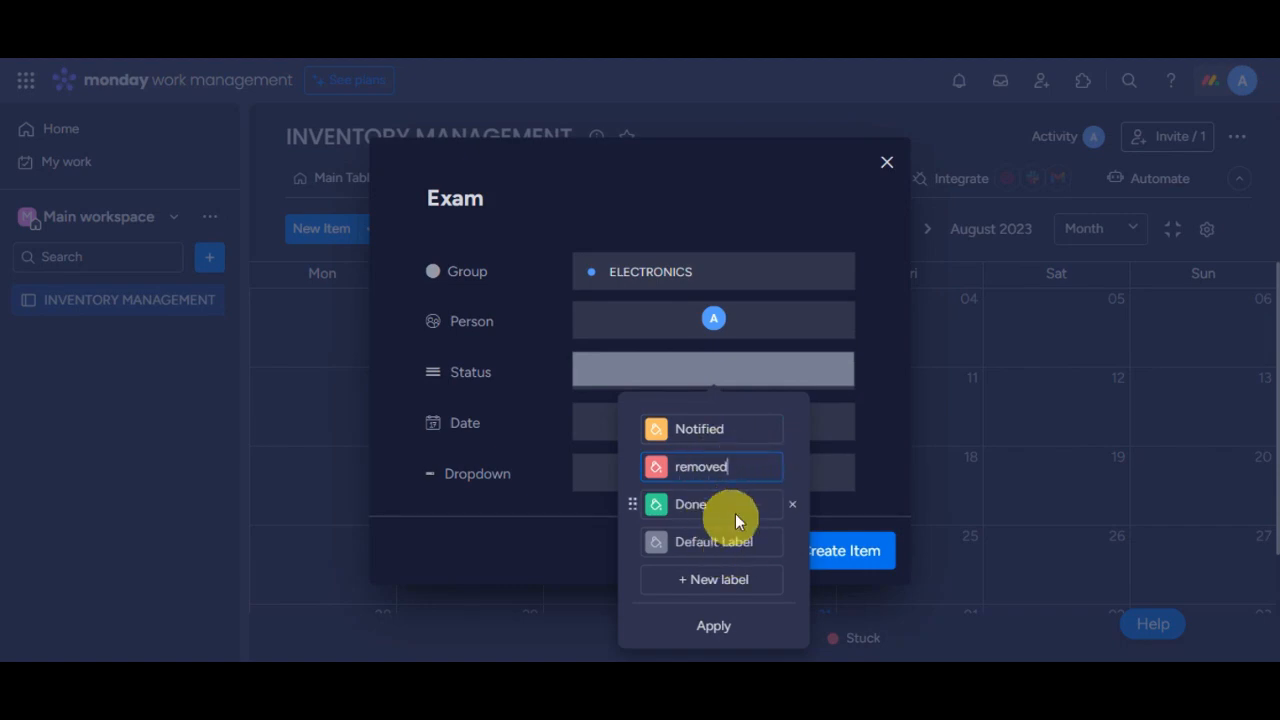
click(714, 579)
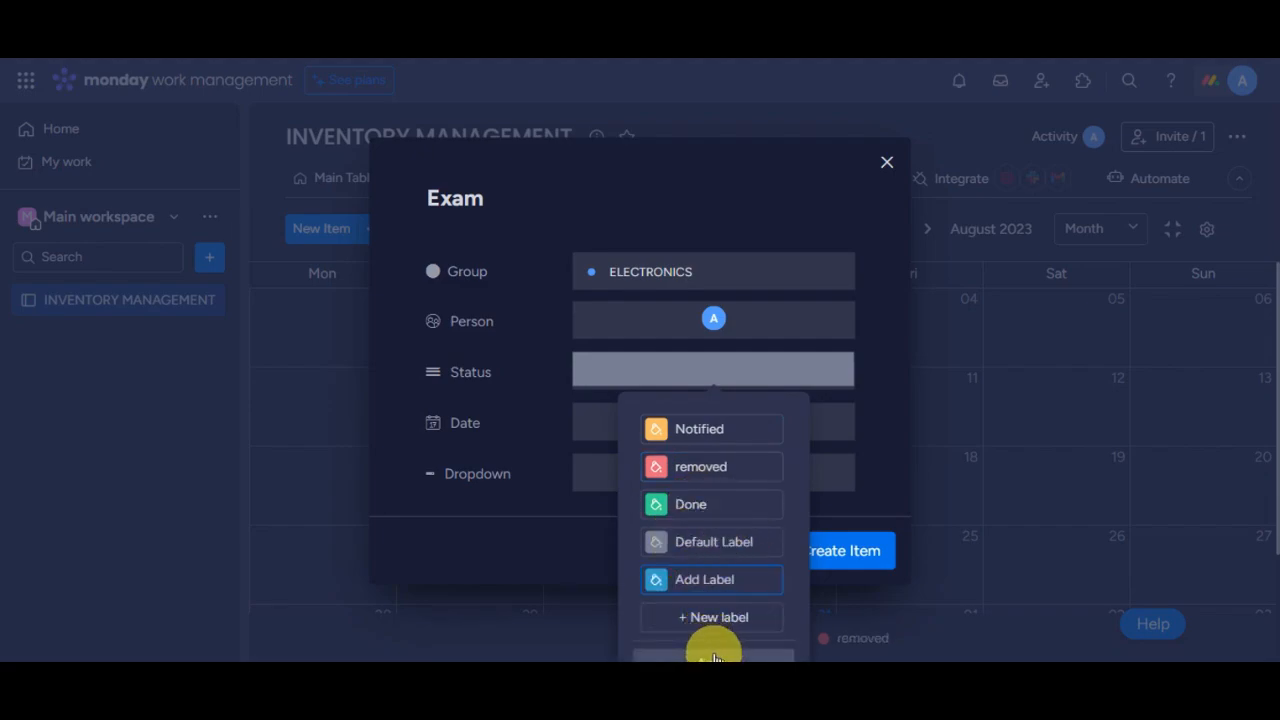
click(713, 657)
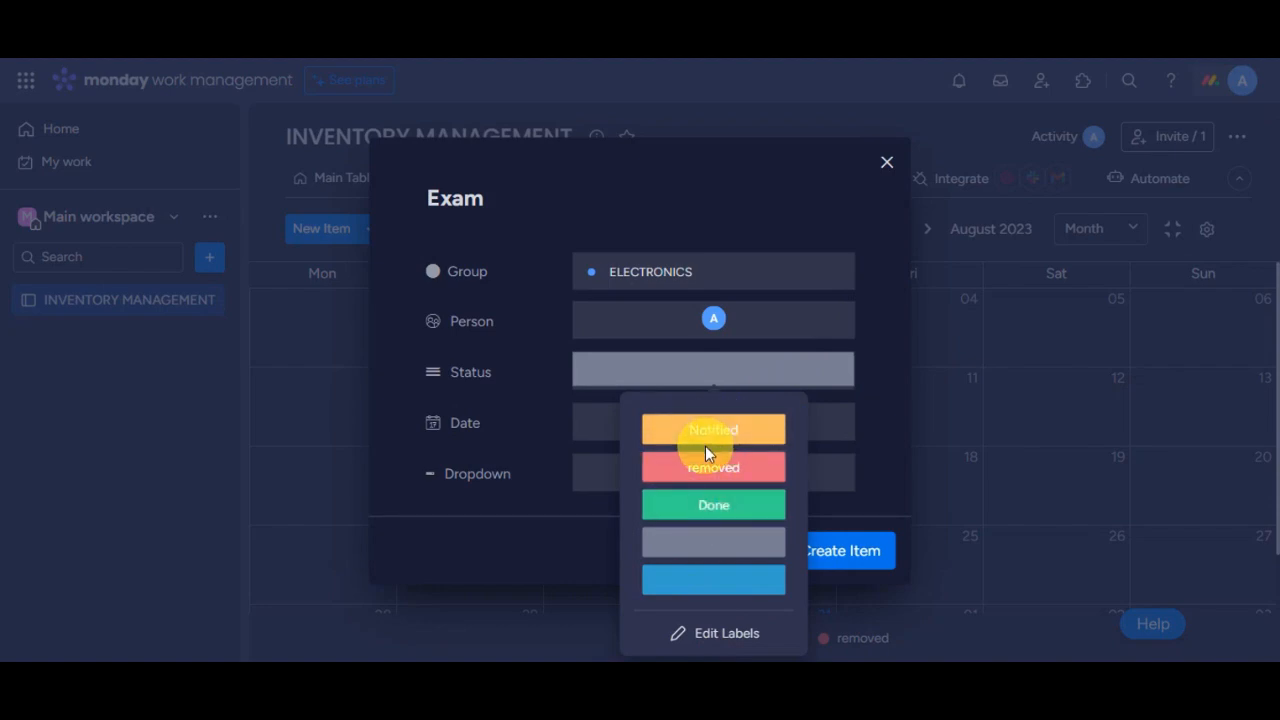
Step: Set the Exam item's status to "removed" and its date to August 3
click(726, 471)
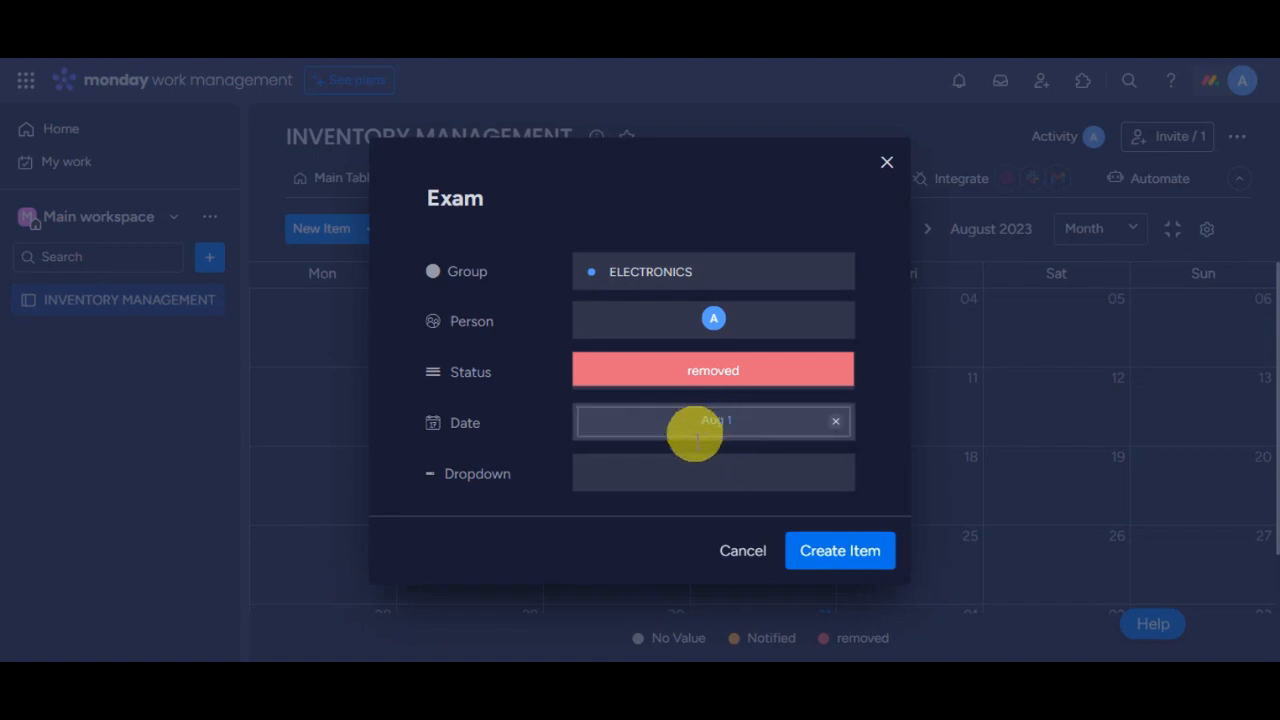
click(751, 423)
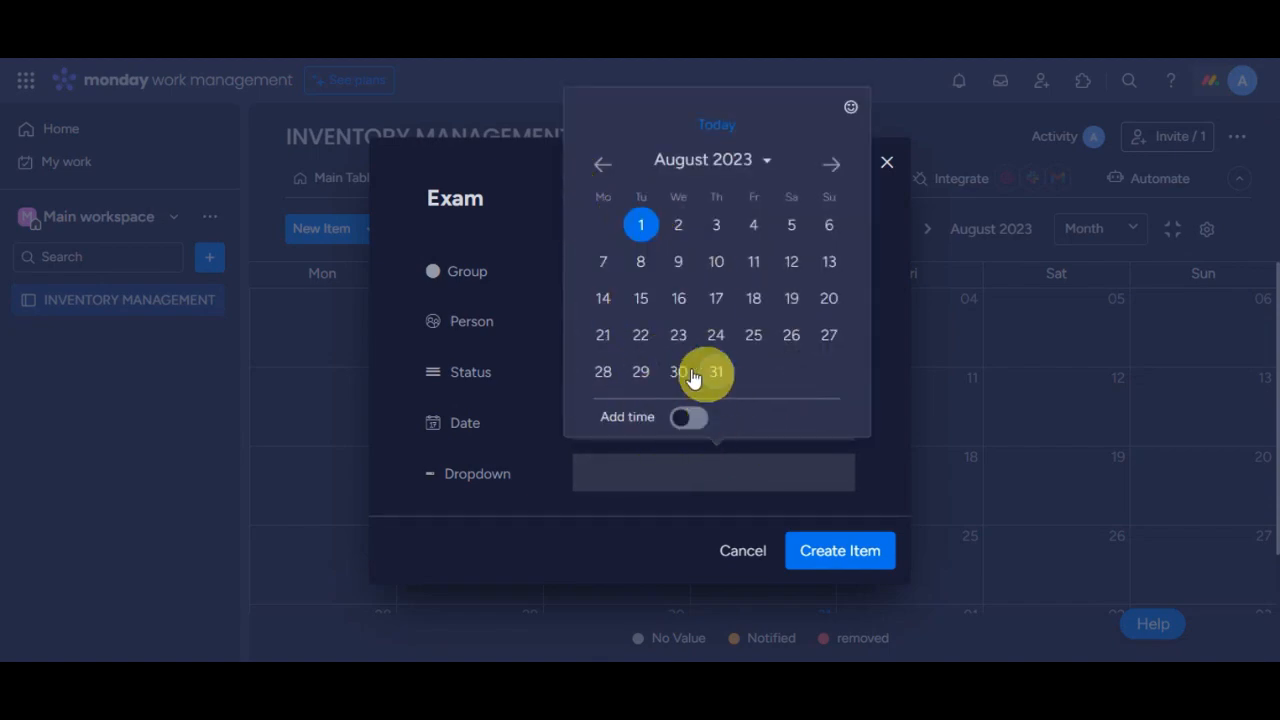
click(719, 222)
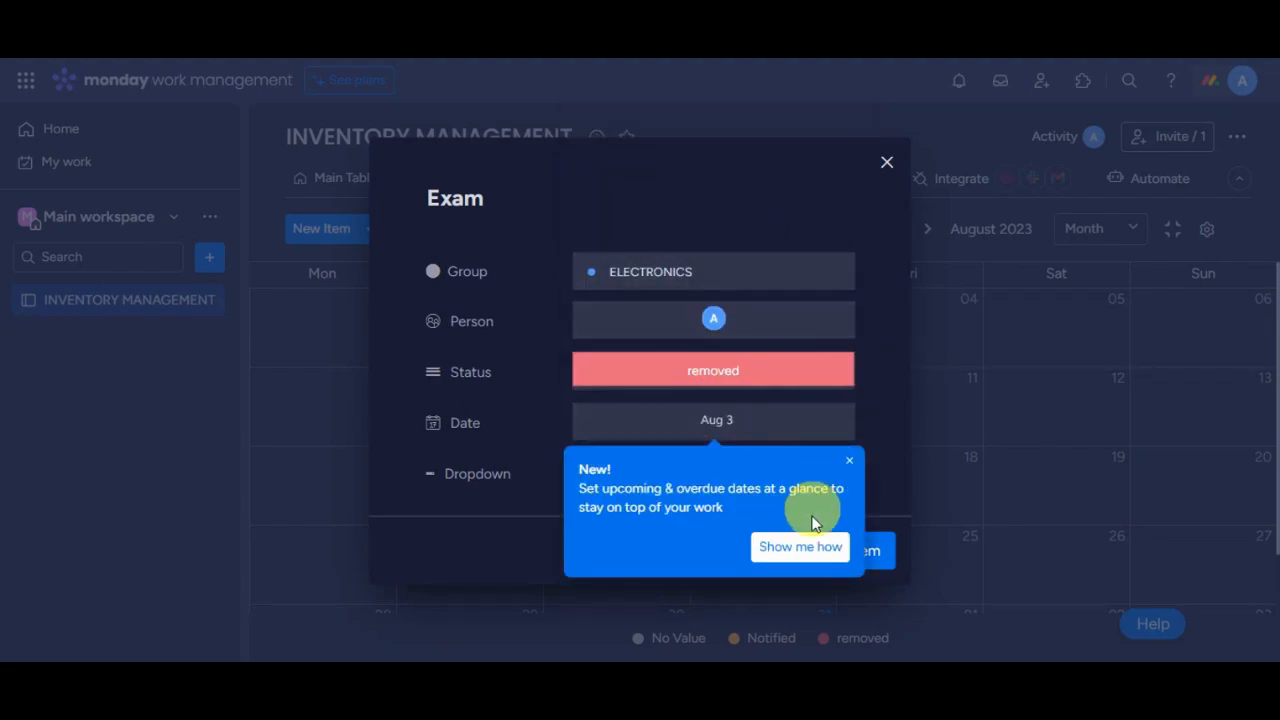
Step: Set the Exam item's dropdown to labels 1 and 2, apply the dropdown's label list, and create the item
click(848, 460)
click(706, 474)
click(650, 322)
click(652, 370)
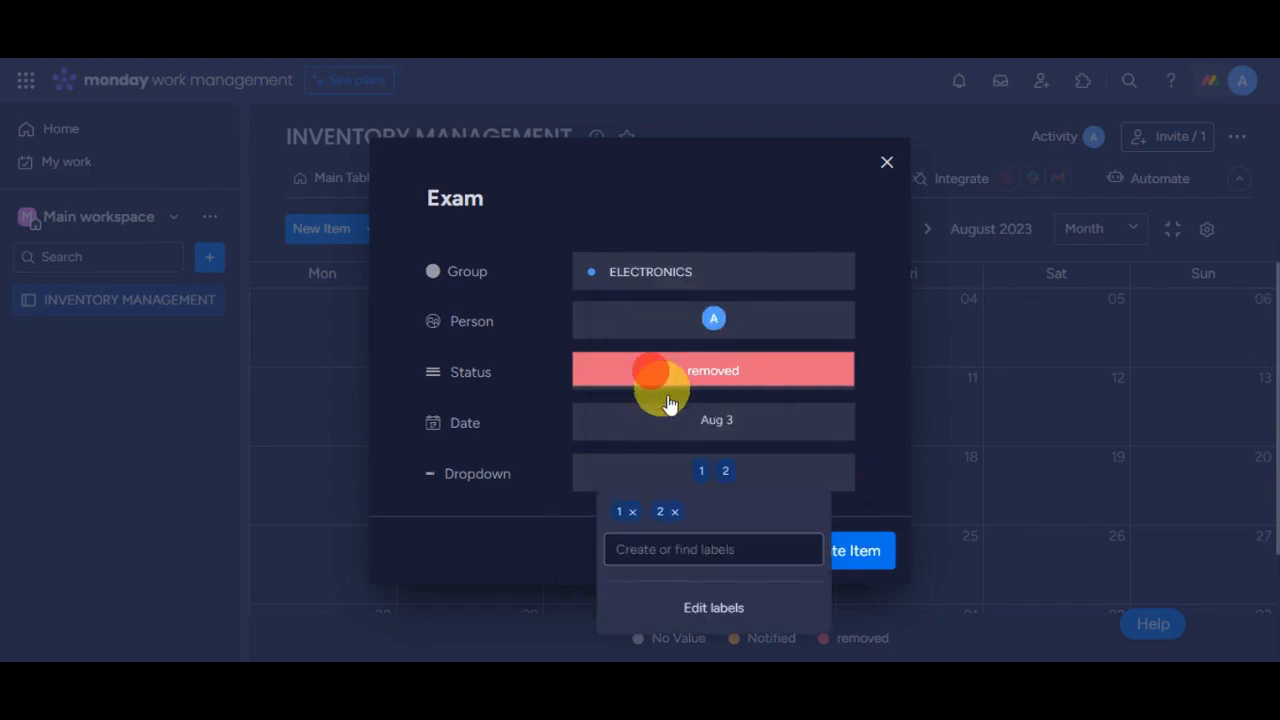
click(690, 612)
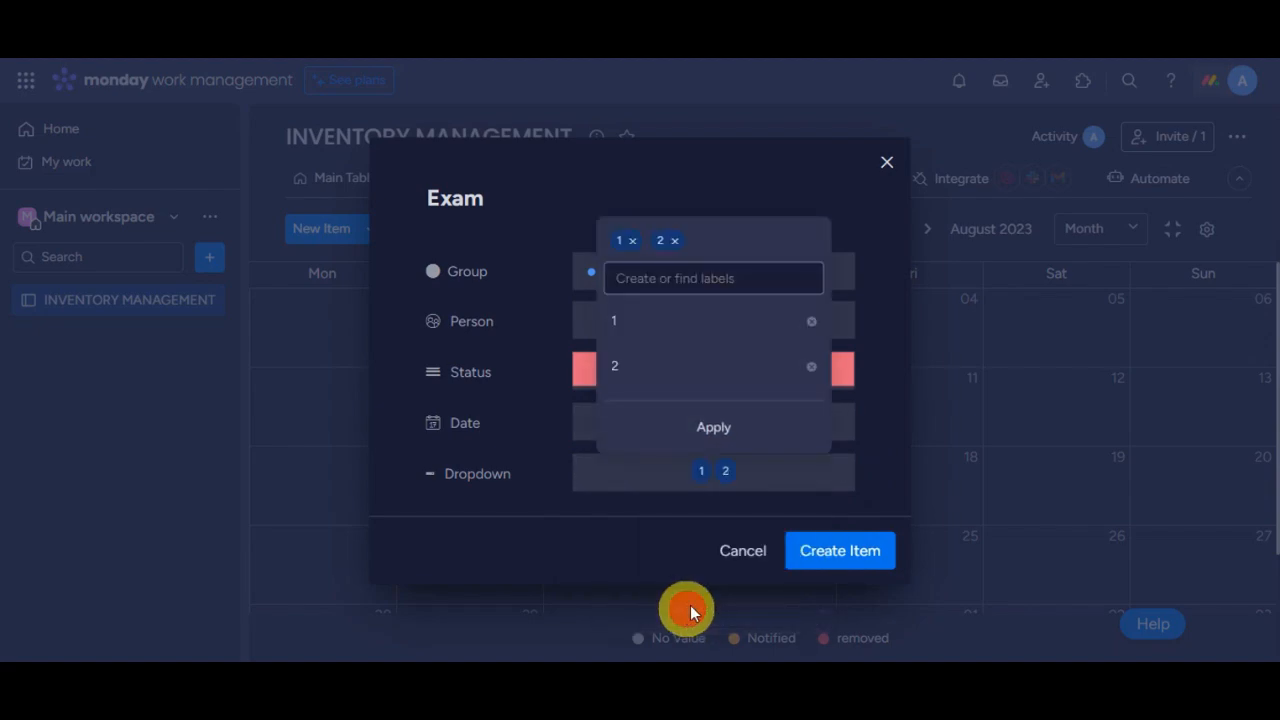
click(712, 428)
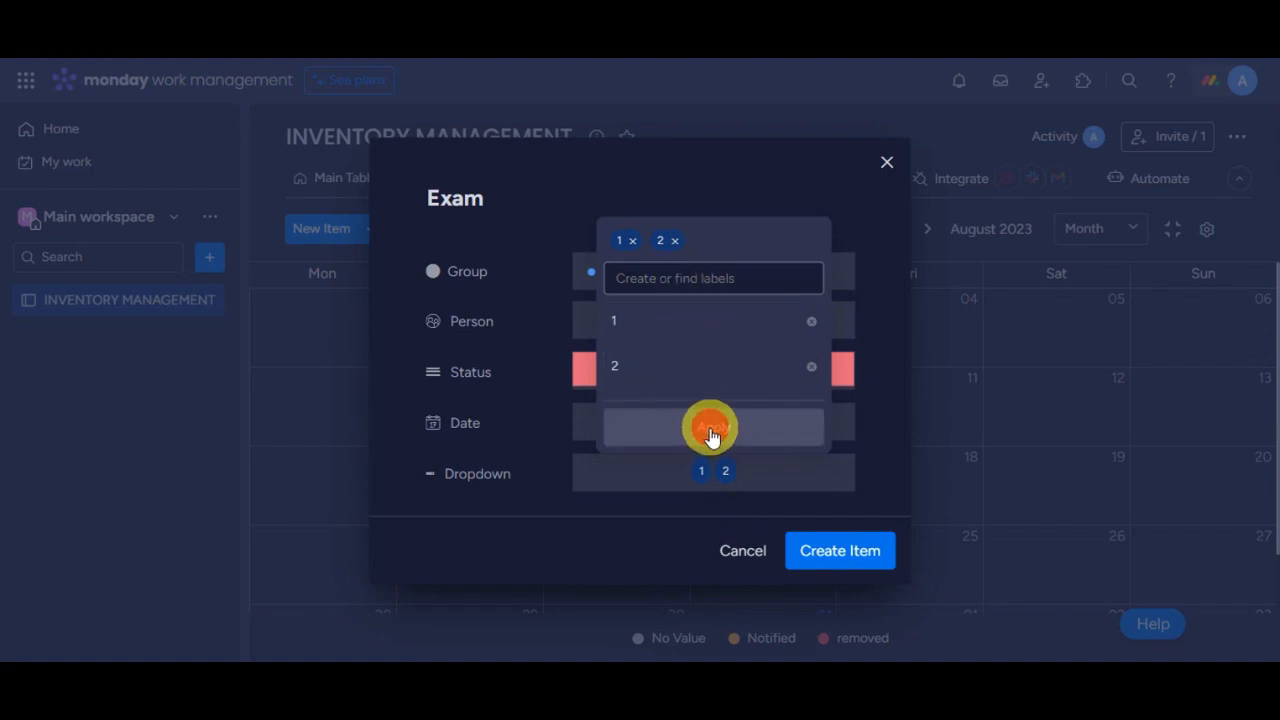
click(886, 491)
click(843, 553)
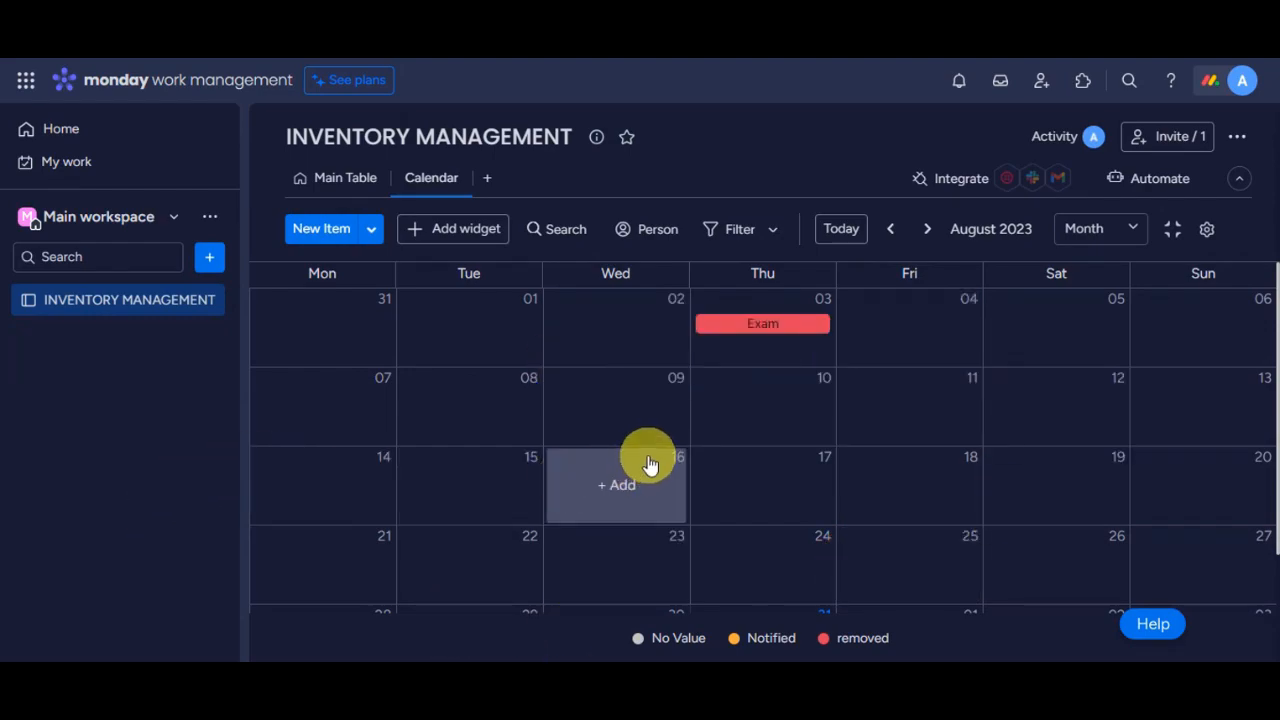
Step: Switch the calendar to the Week view and undock its widget
click(1100, 232)
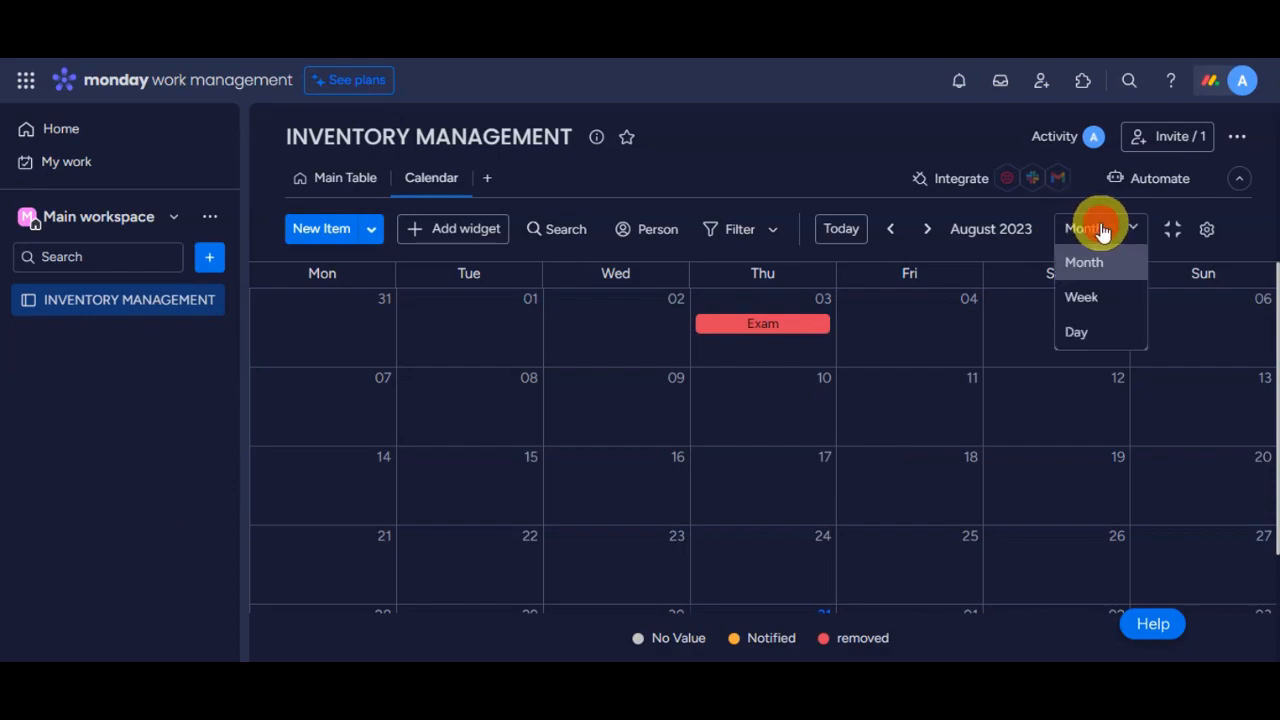
click(1093, 300)
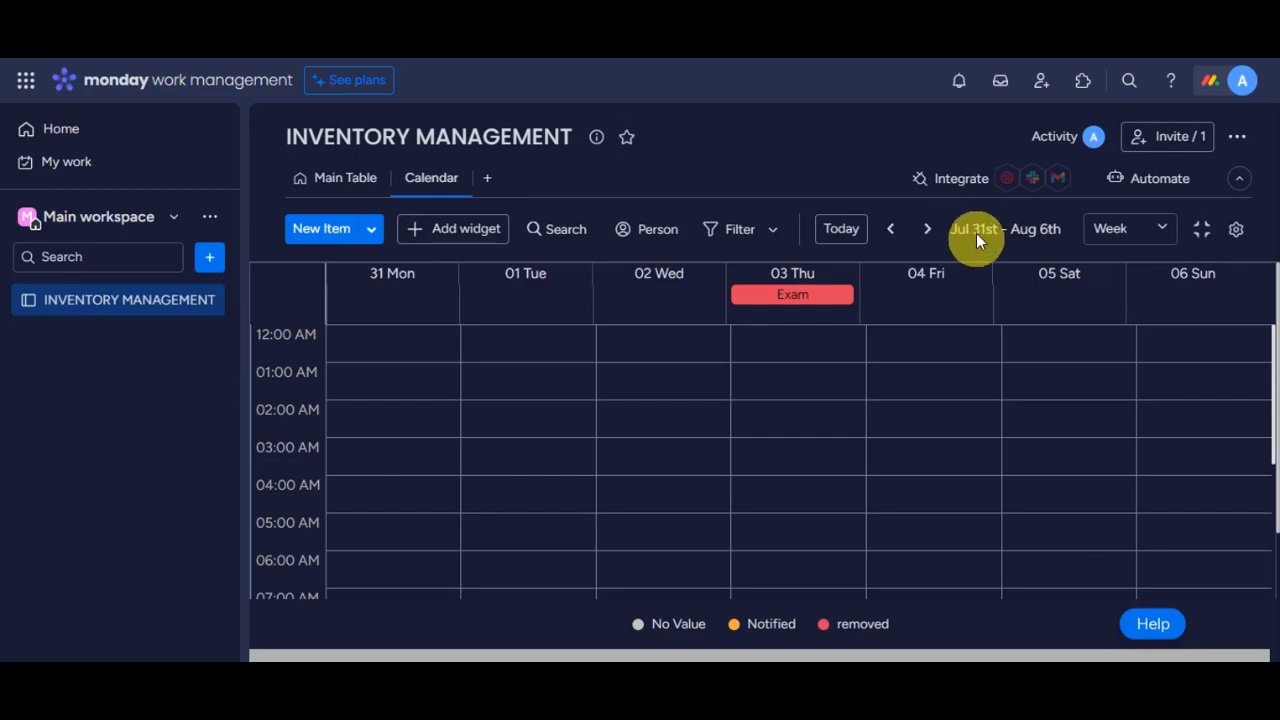
click(1201, 234)
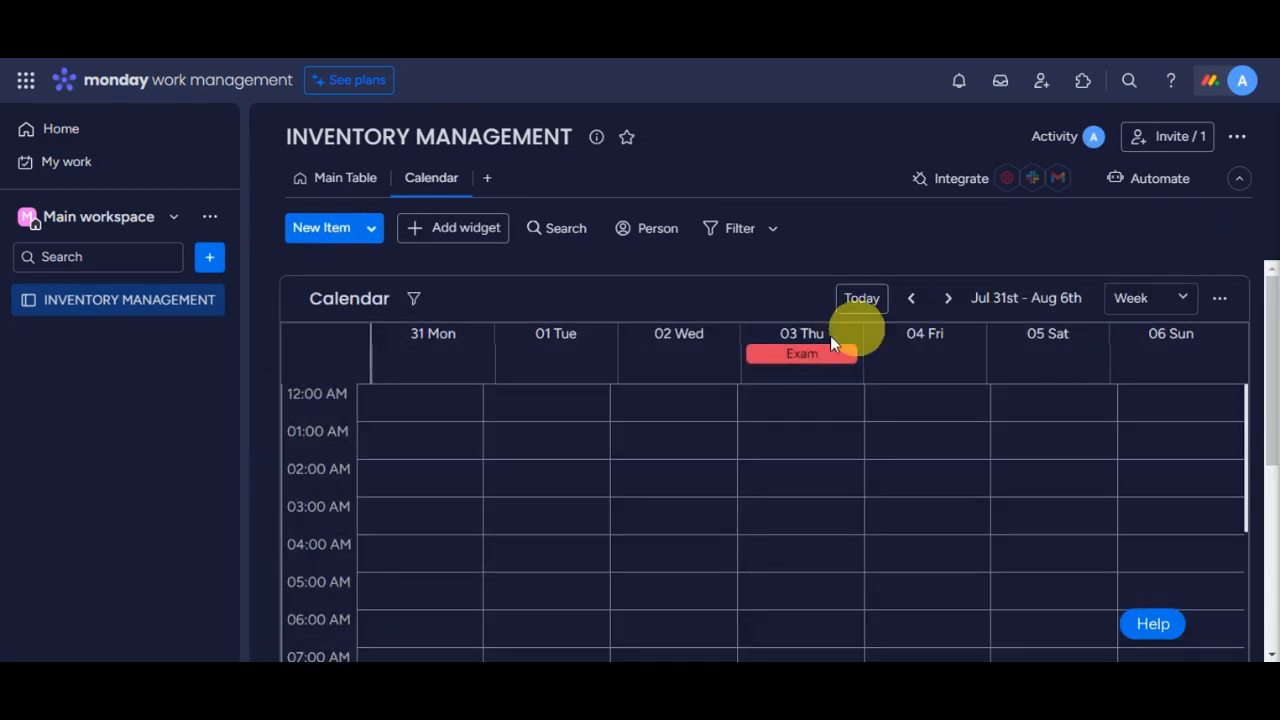
Step: Rename the calendar widget to "My task" and delete it from the view
click(1220, 300)
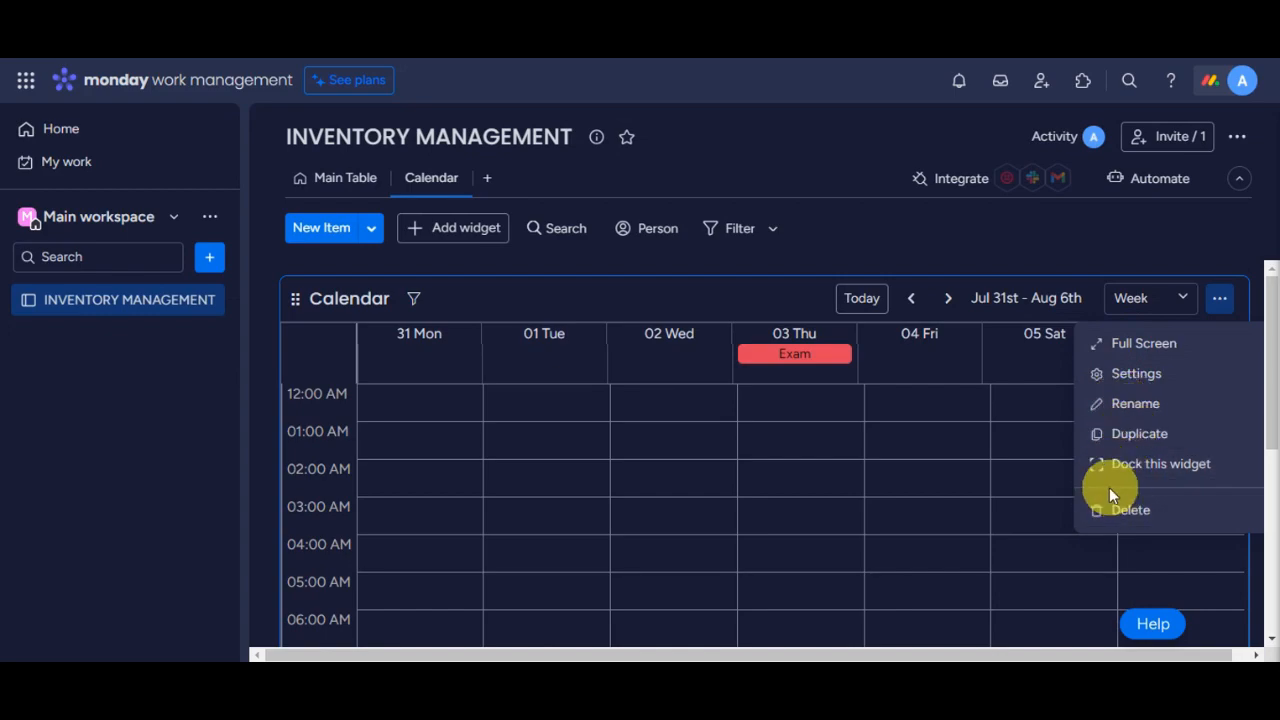
click(1150, 403)
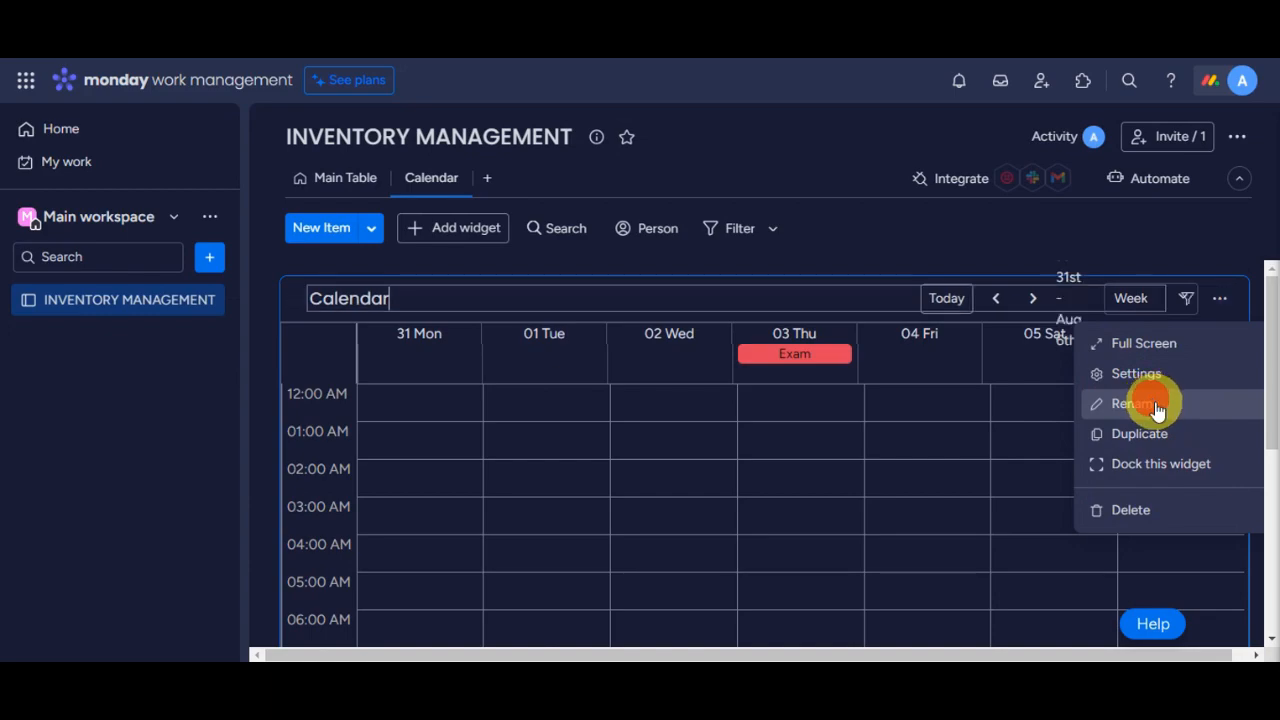
drag(400, 298, 313, 290)
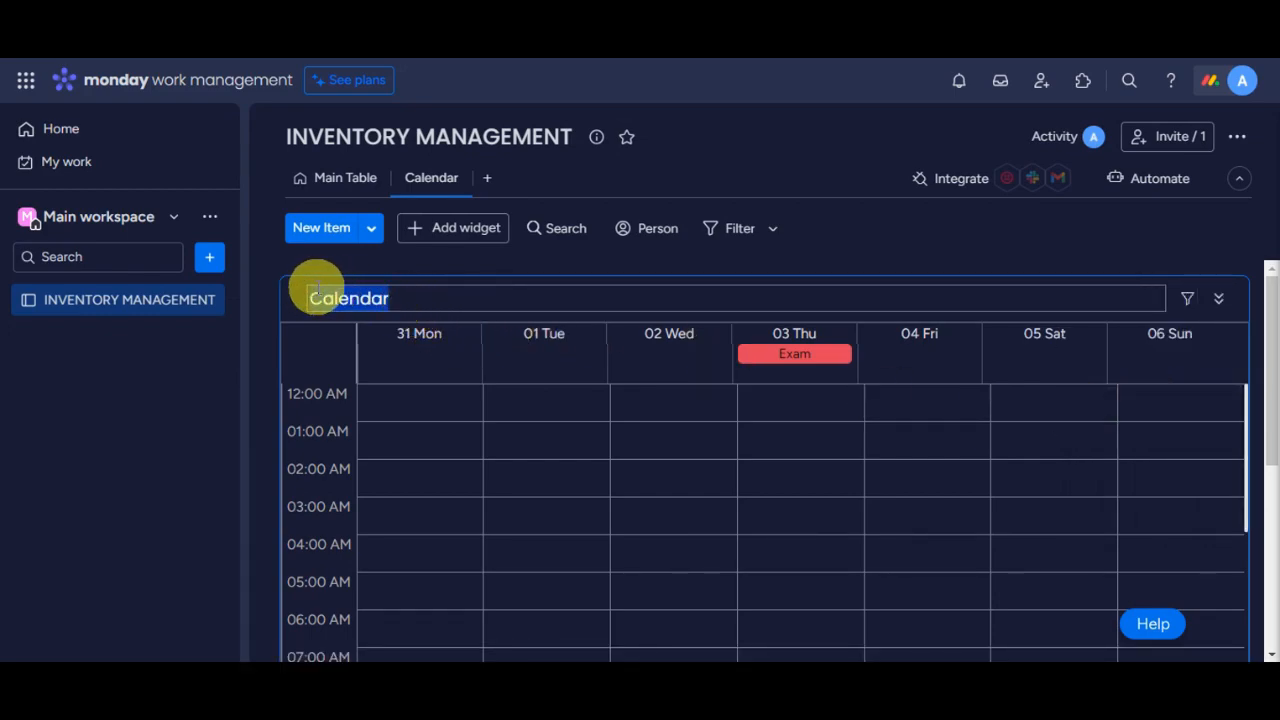
key(BackSpace)
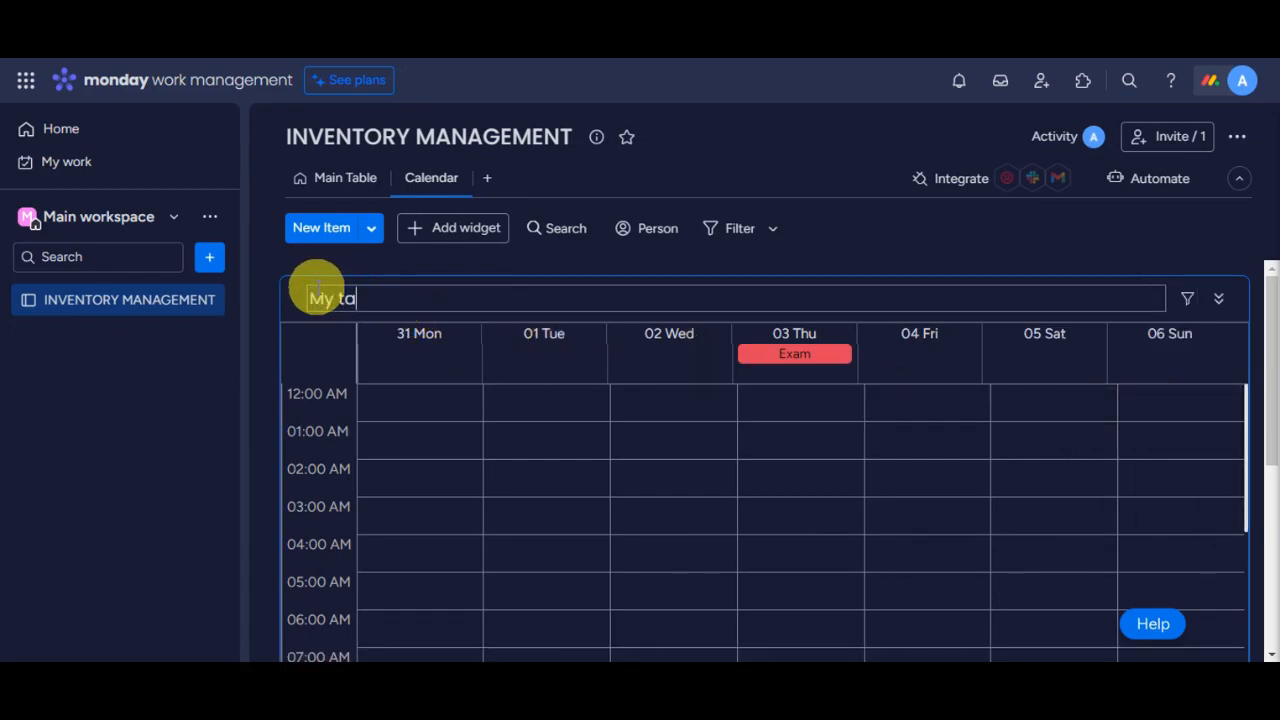
click(1057, 257)
click(1220, 298)
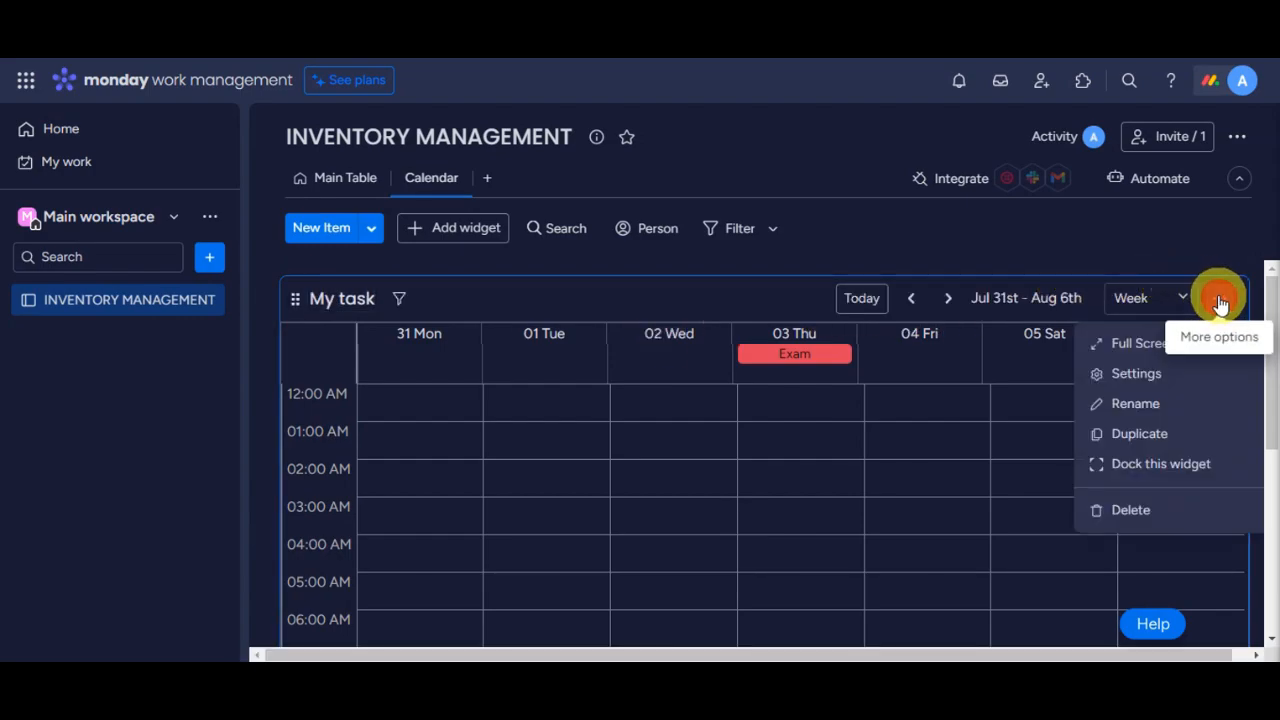
click(1128, 512)
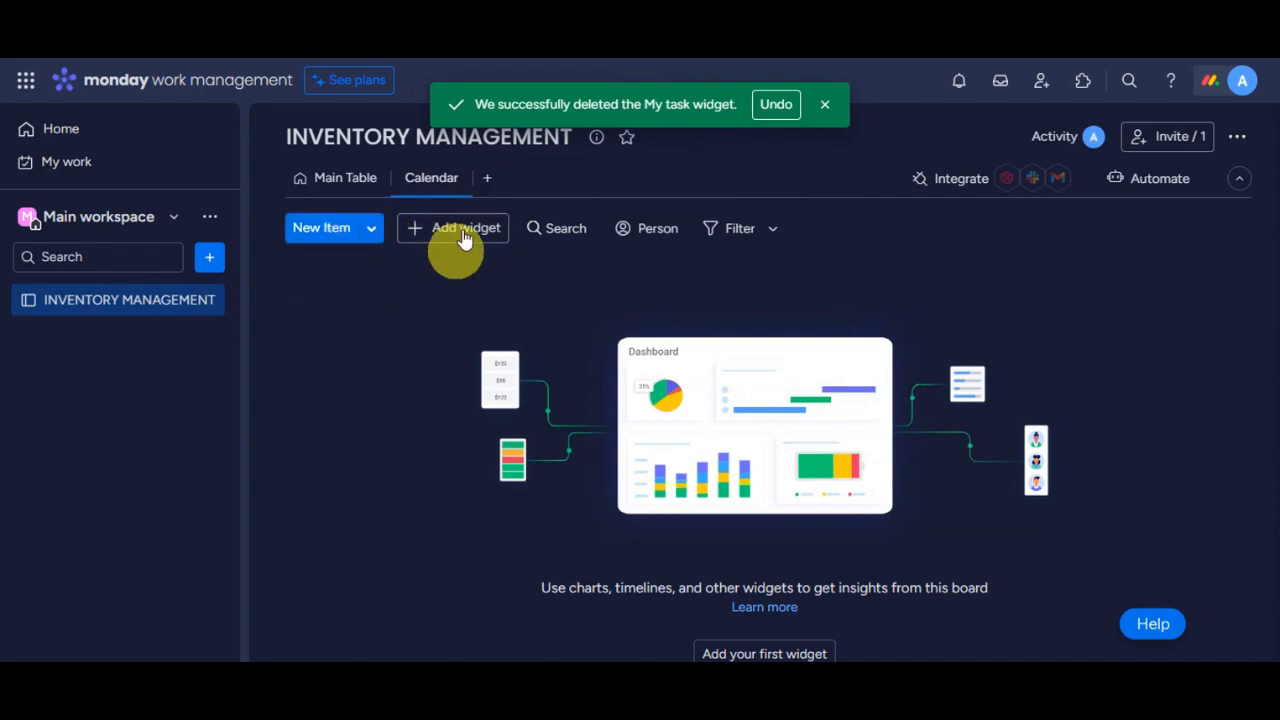
Step: Add two more Calendar views to the INVENTORY MANAGEMENT board, keeping the default name for both
click(486, 185)
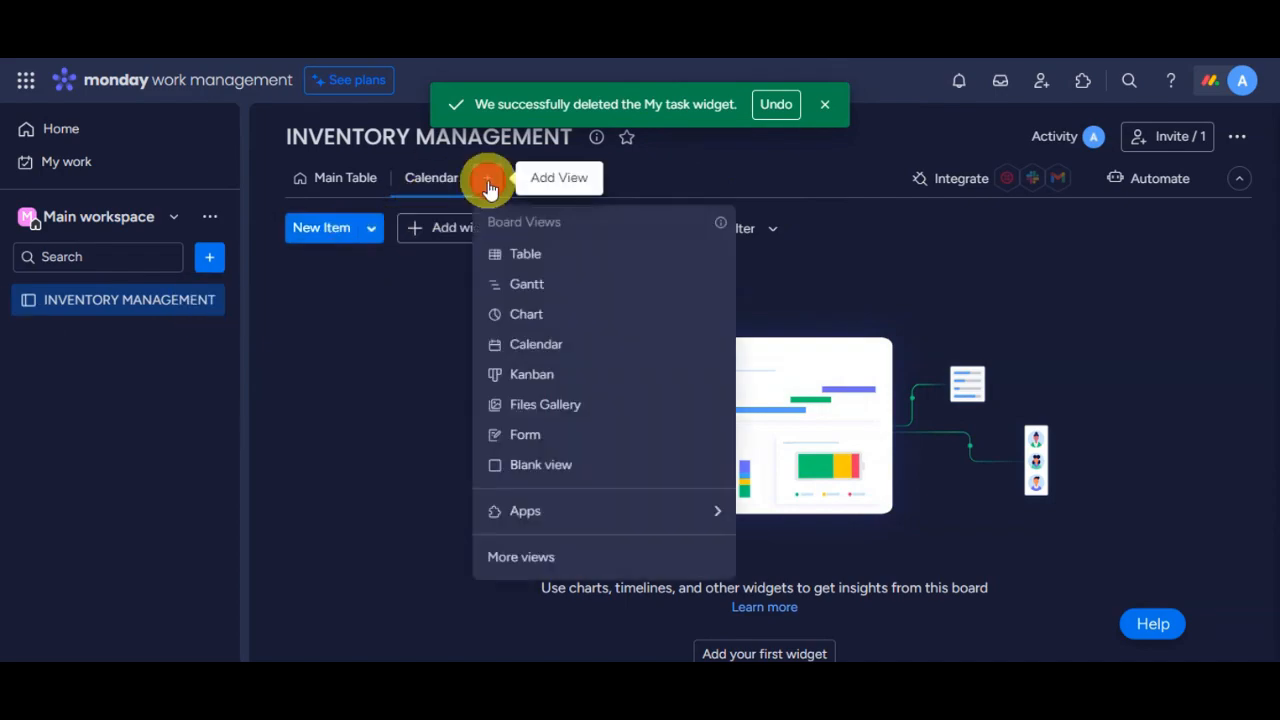
click(551, 344)
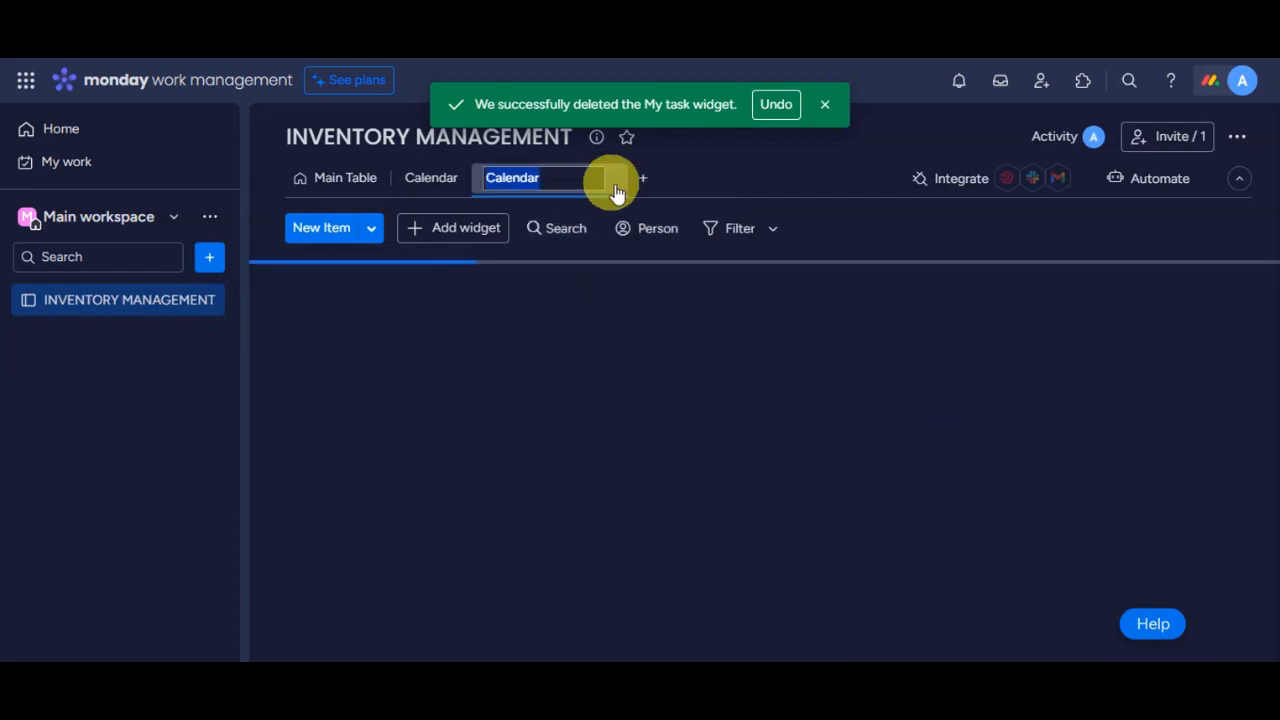
click(681, 180)
click(567, 178)
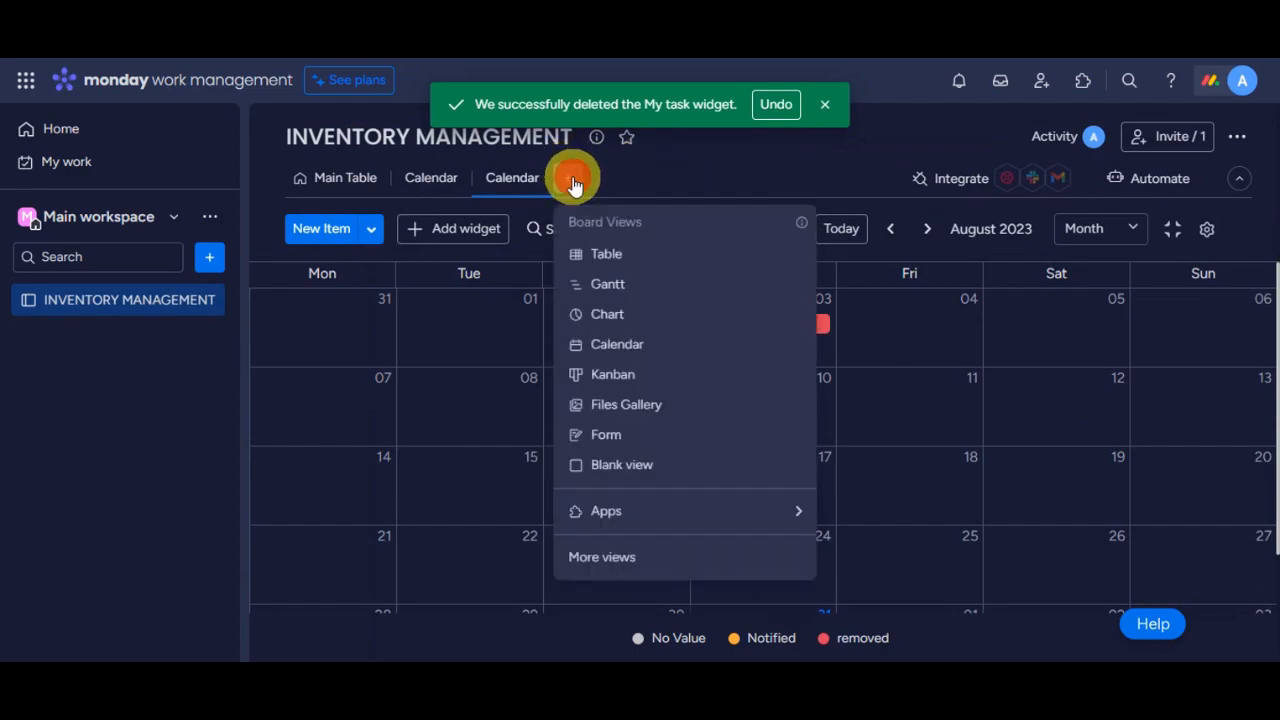
click(632, 346)
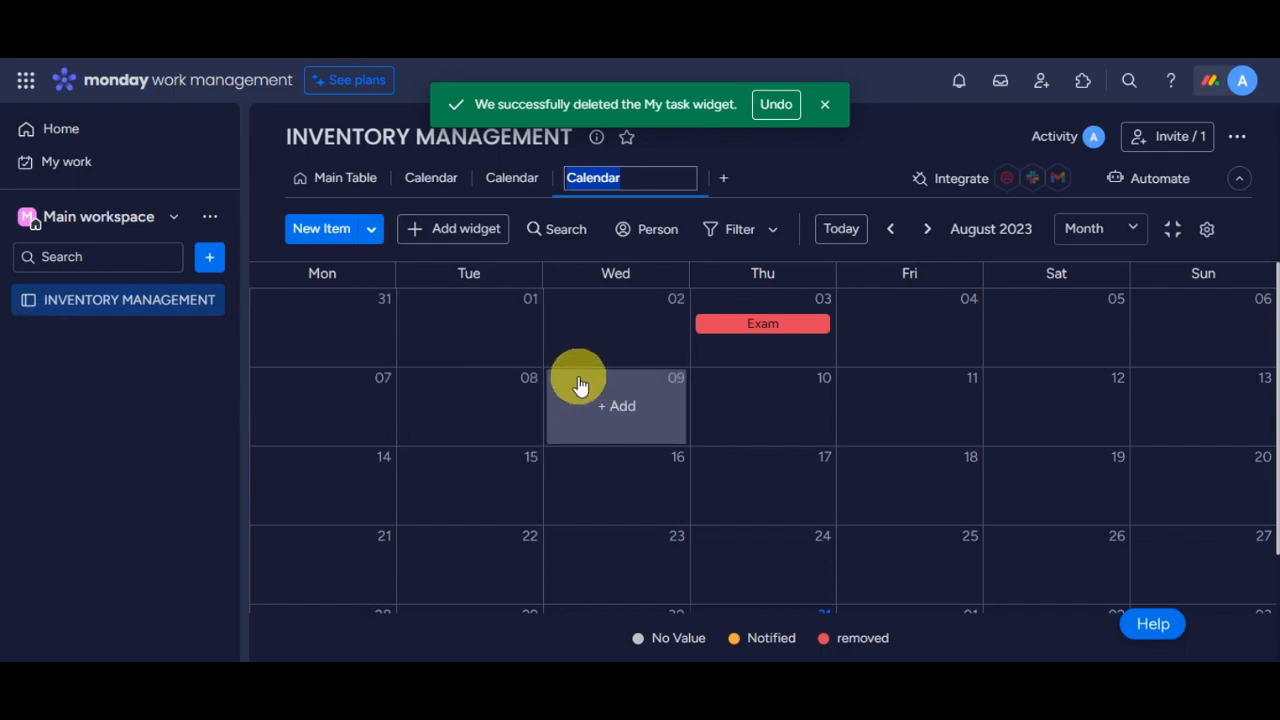
scroll(700, 362, down, 2)
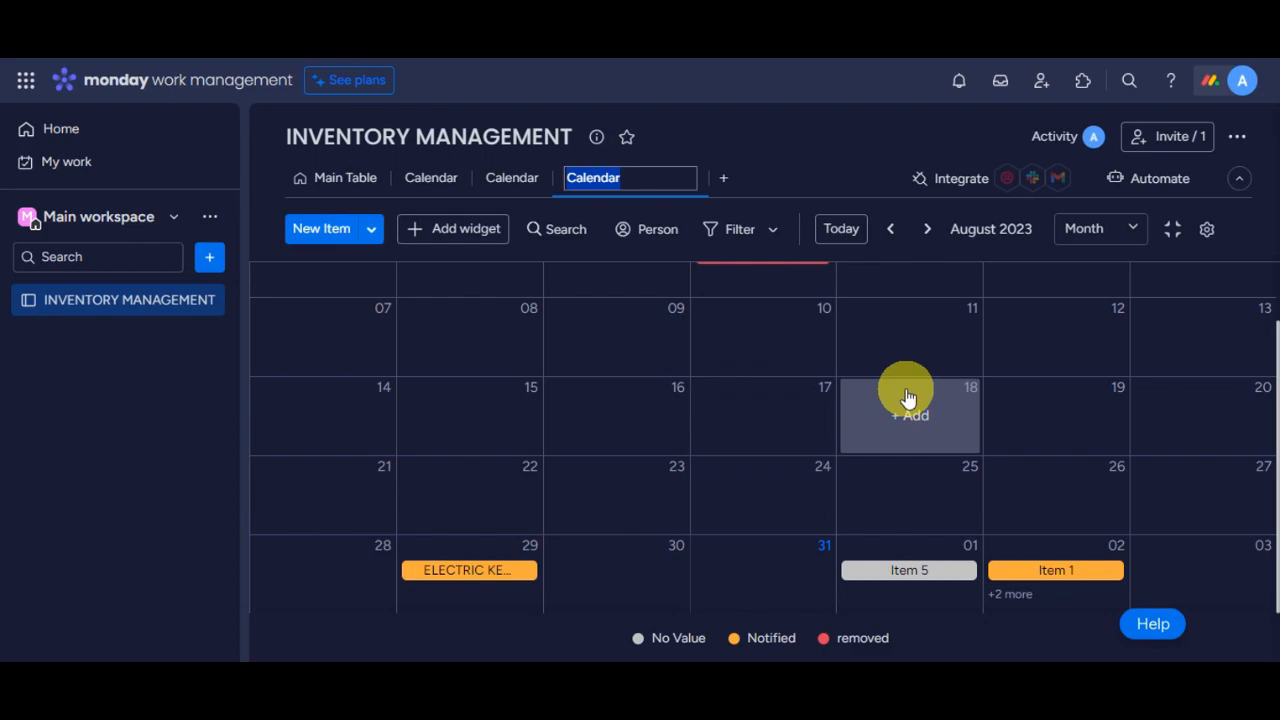
key(Return)
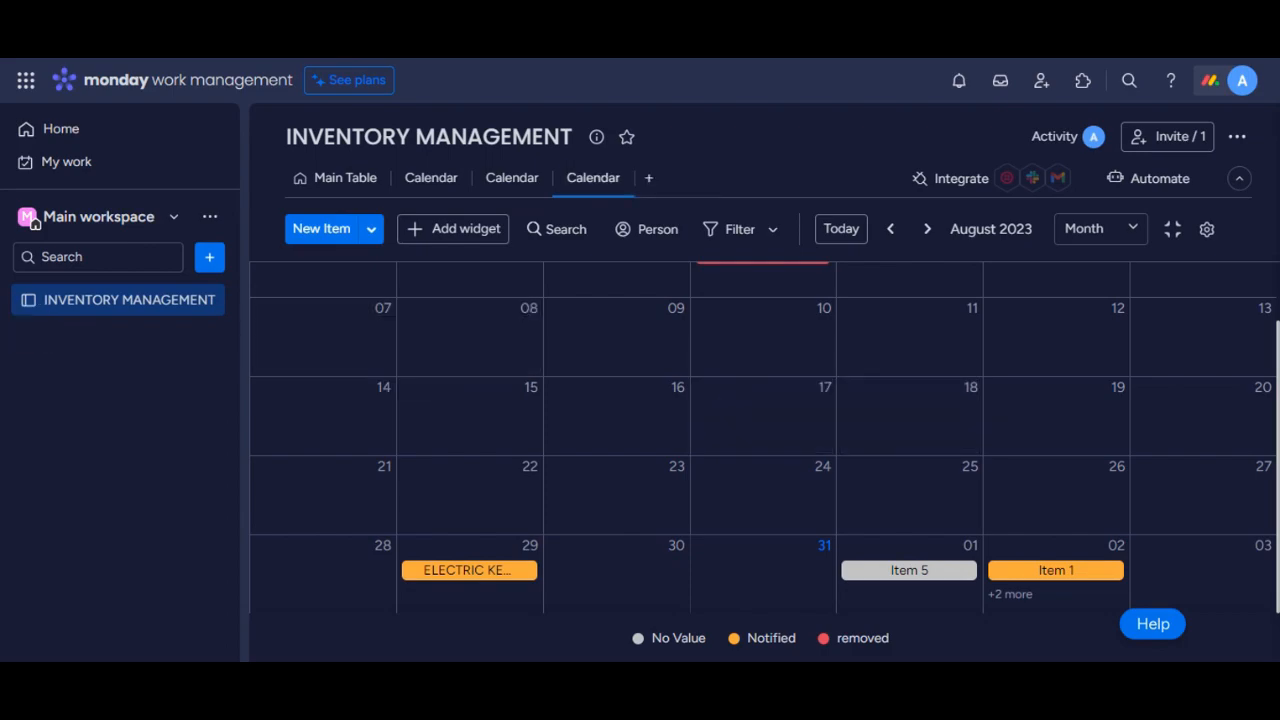